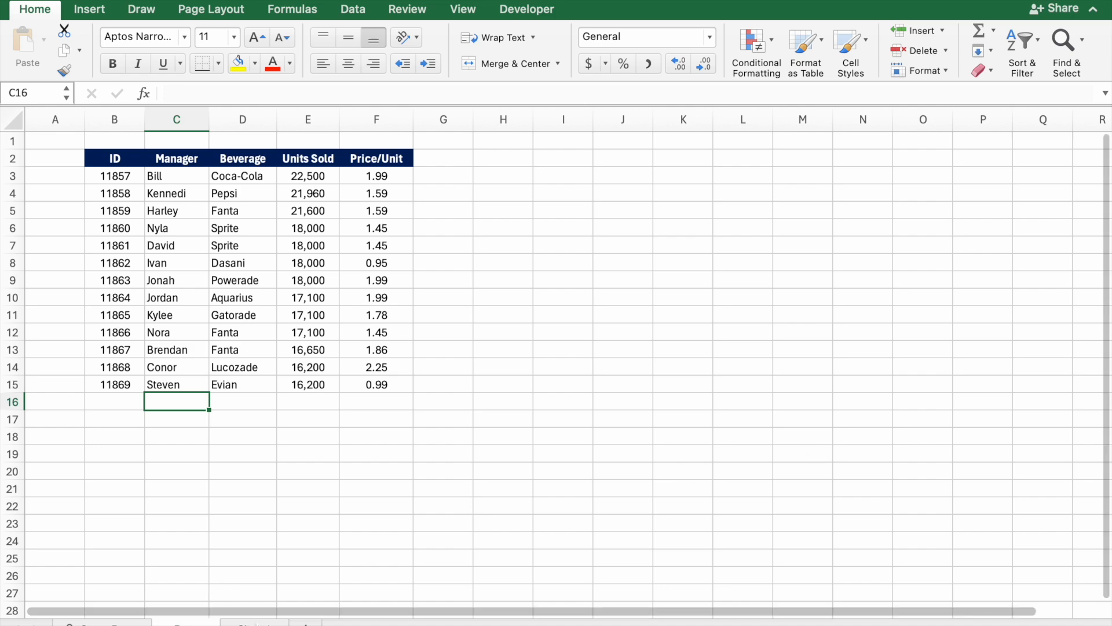
click(254, 623)
click(185, 621)
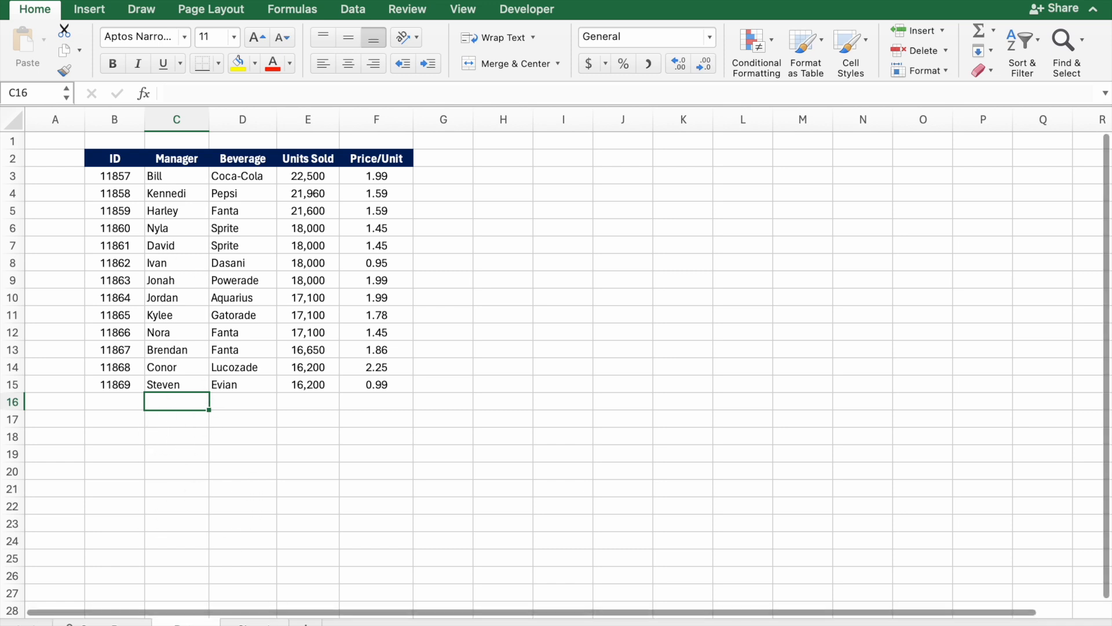
click(255, 622)
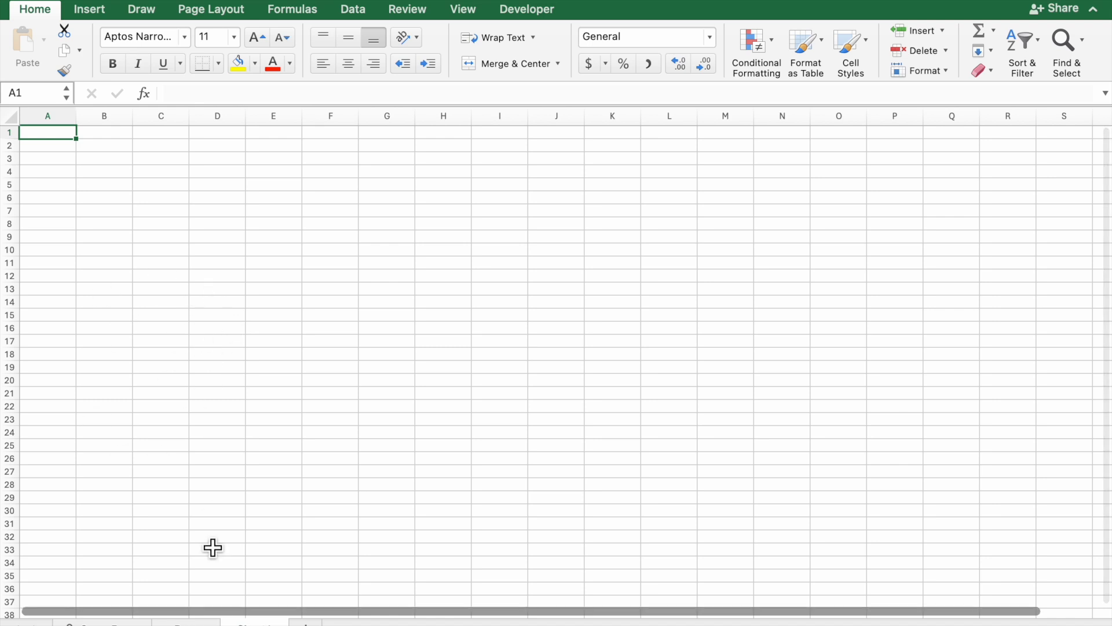
click(185, 622)
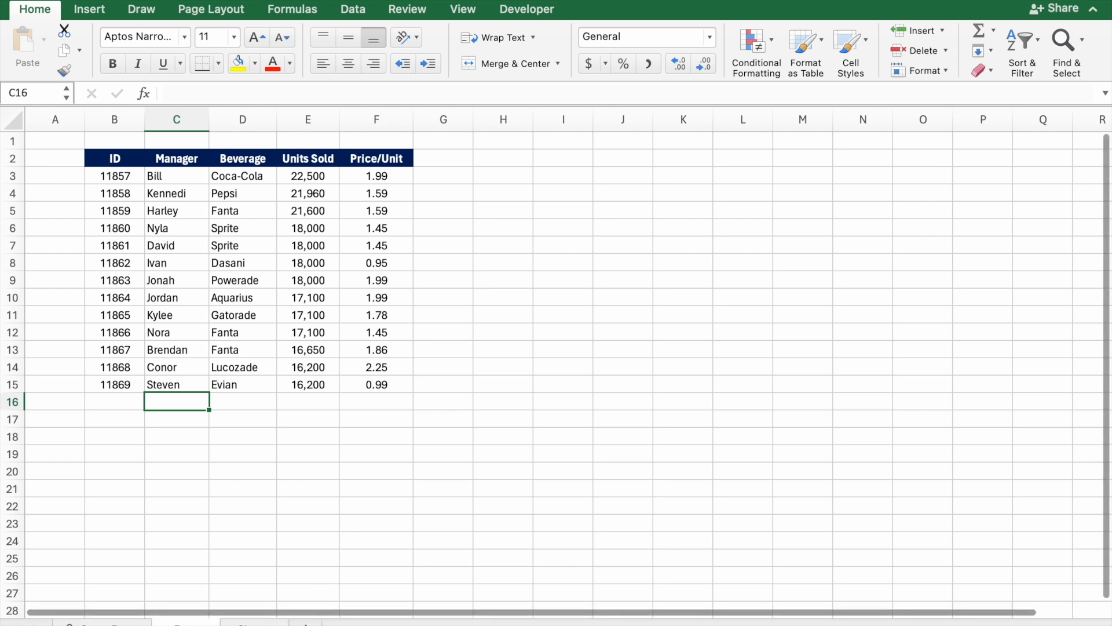
Link cell B2 of the empty sheet to the ID header with the formula =Data!B2
click(255, 622)
click(111, 150)
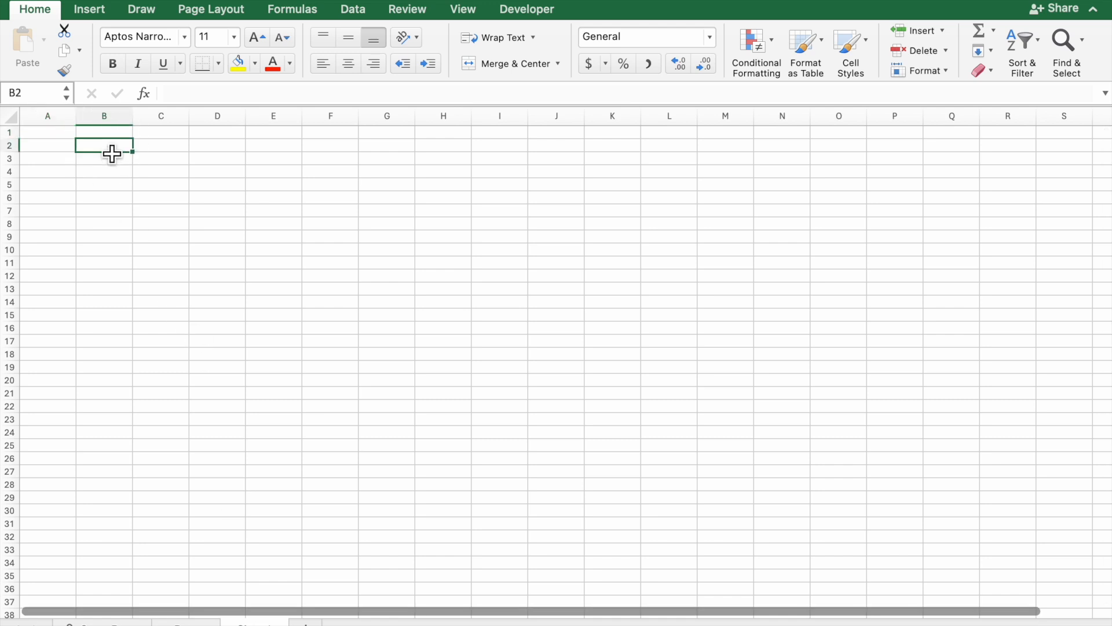
text(=)
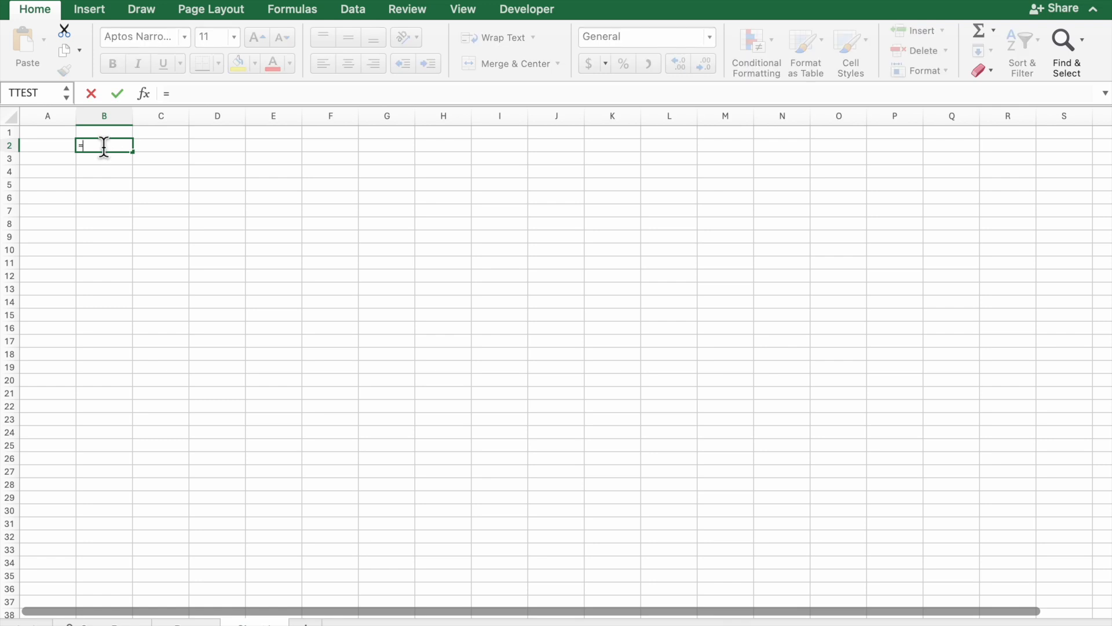
click(185, 622)
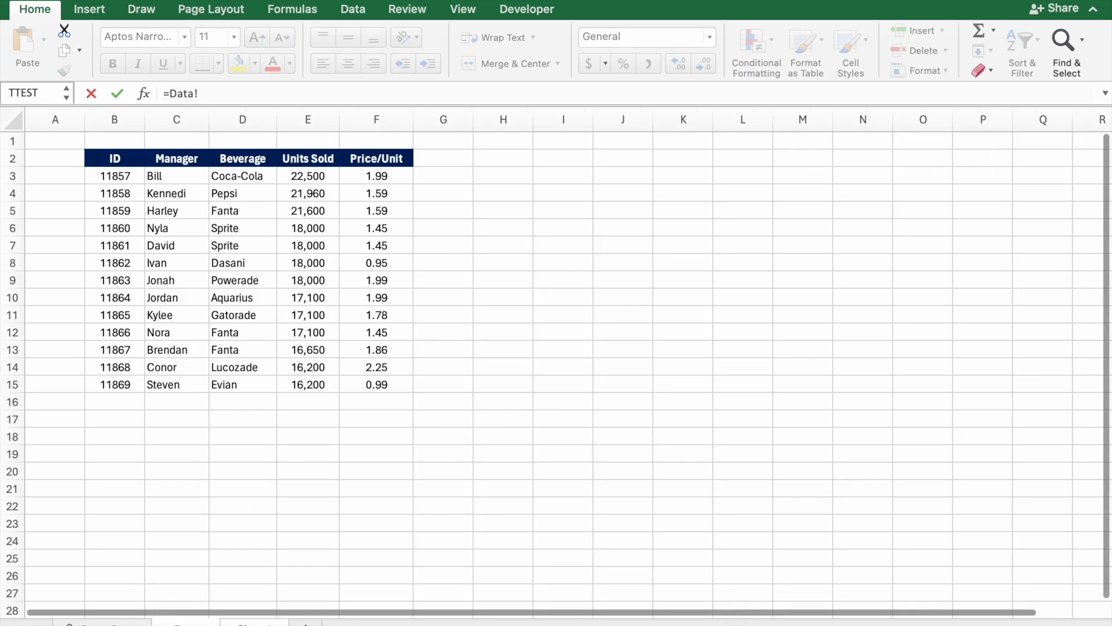
click(139, 164)
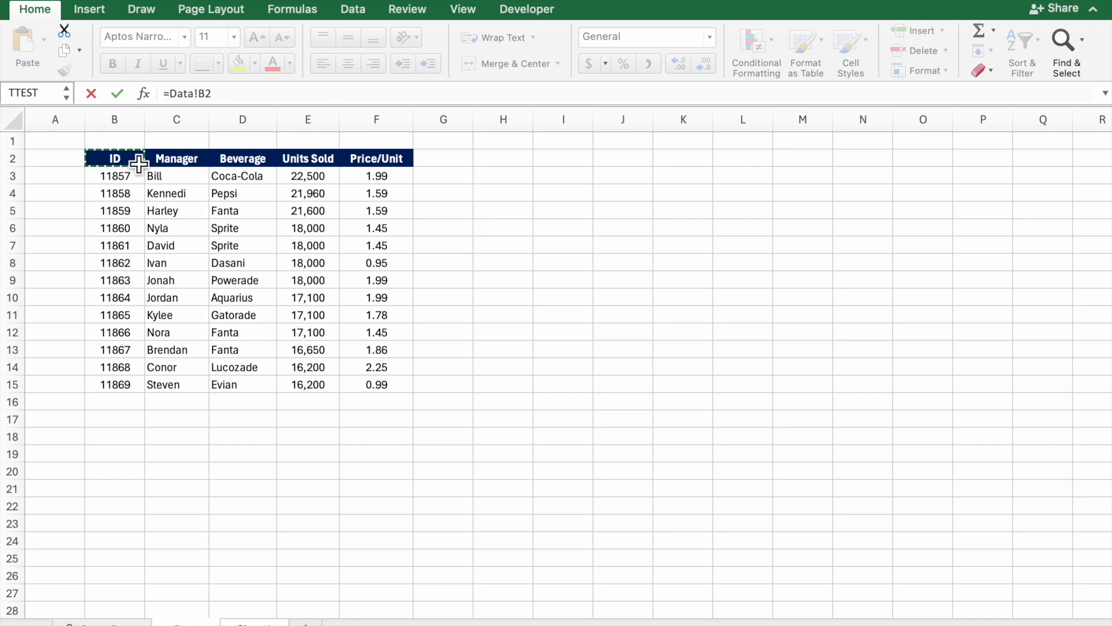
key(Return)
Fill the B2 link formula across to column F and down to row 16
click(128, 152)
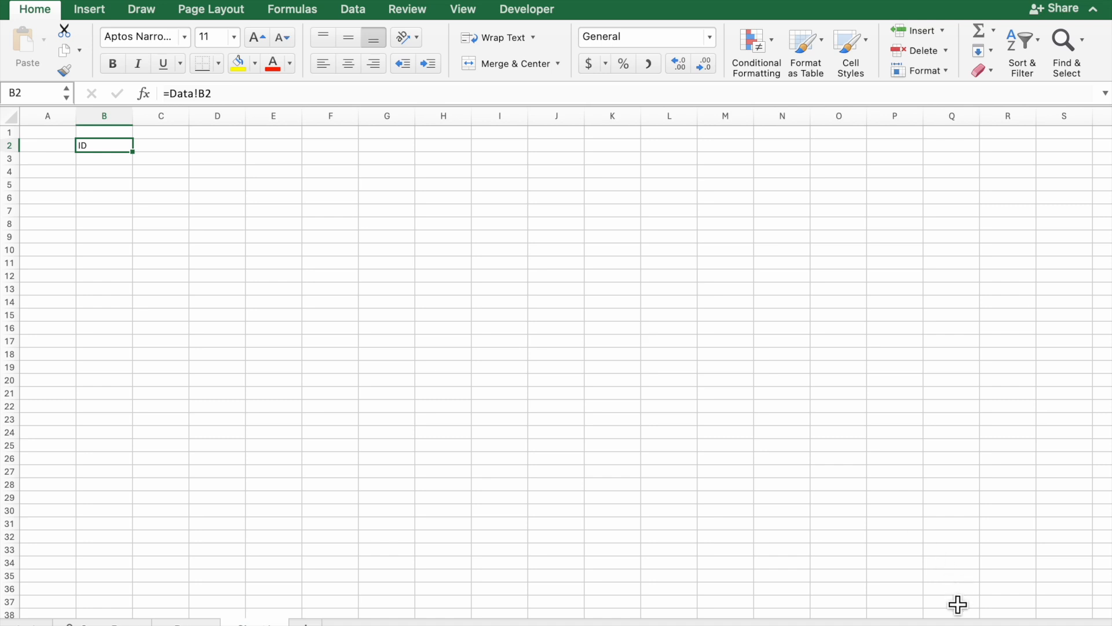
click(990, 624)
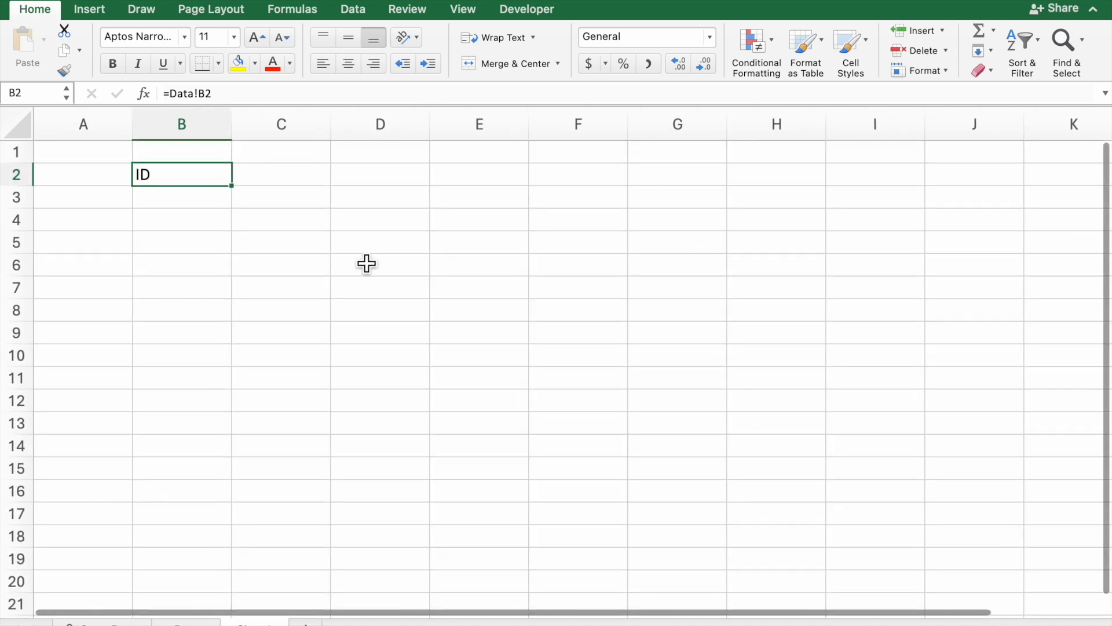
drag(238, 193, 591, 197)
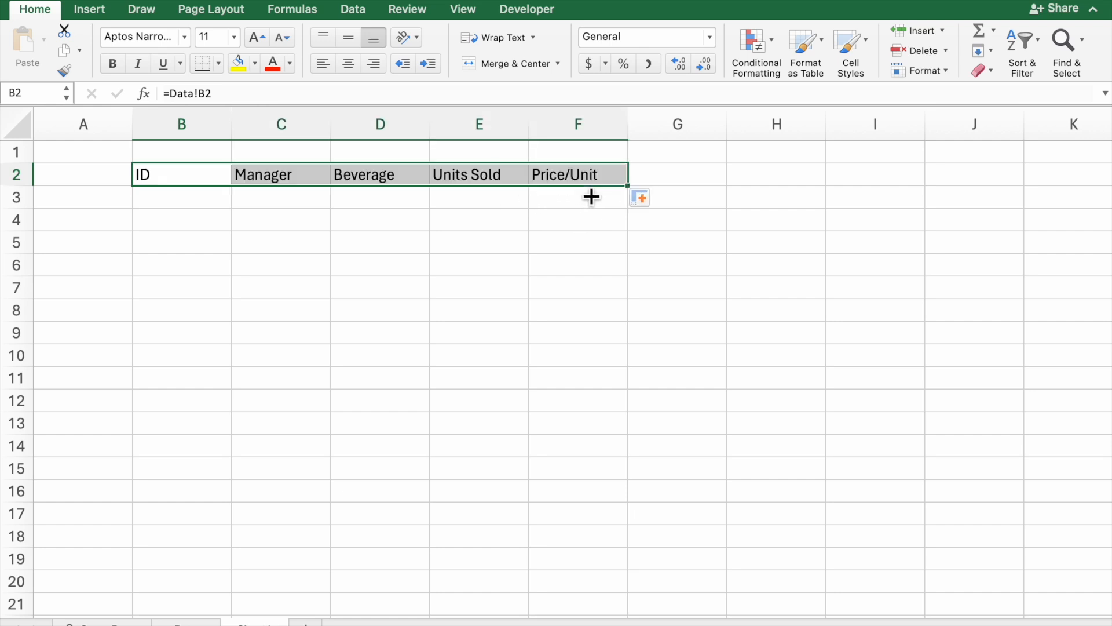
drag(628, 186, 647, 509)
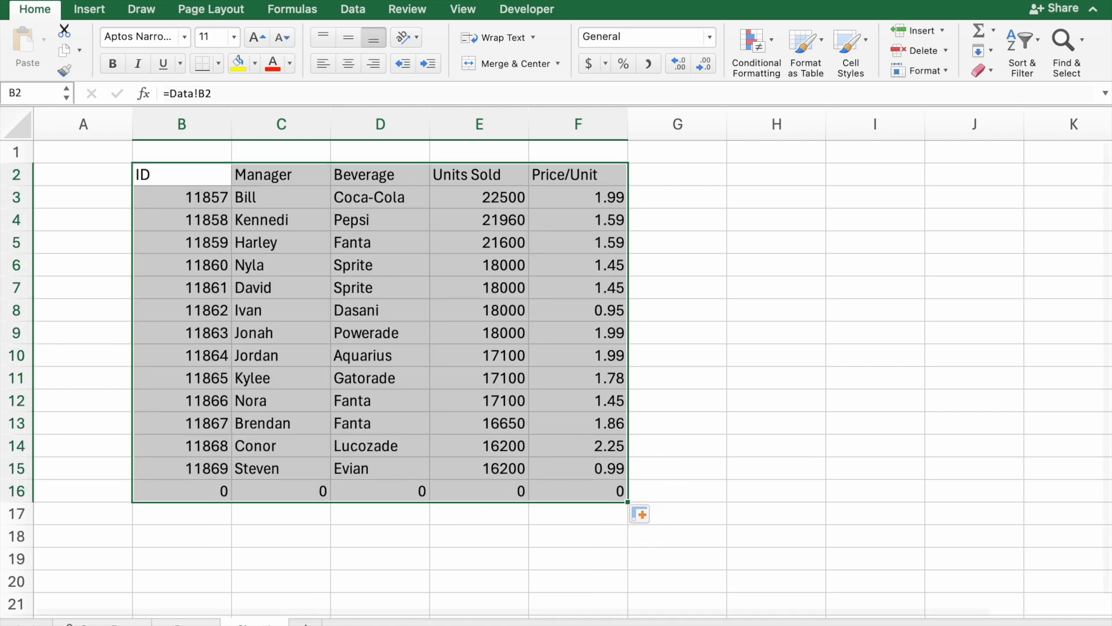
Compare the linked table with the Data sheet and examine the extra row B16:F16
click(179, 618)
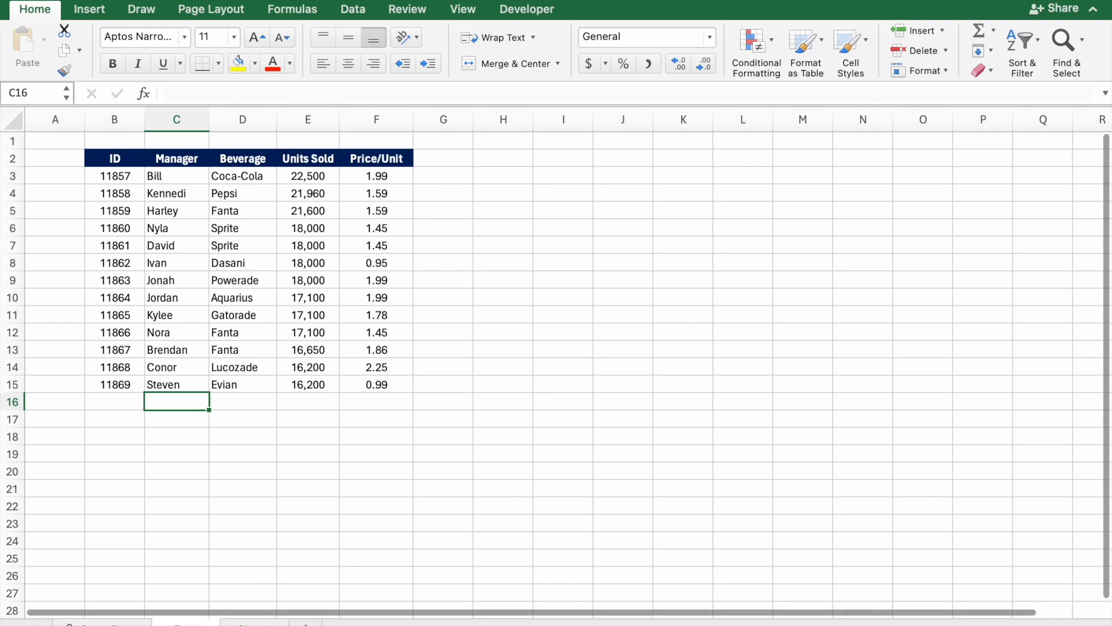
click(263, 620)
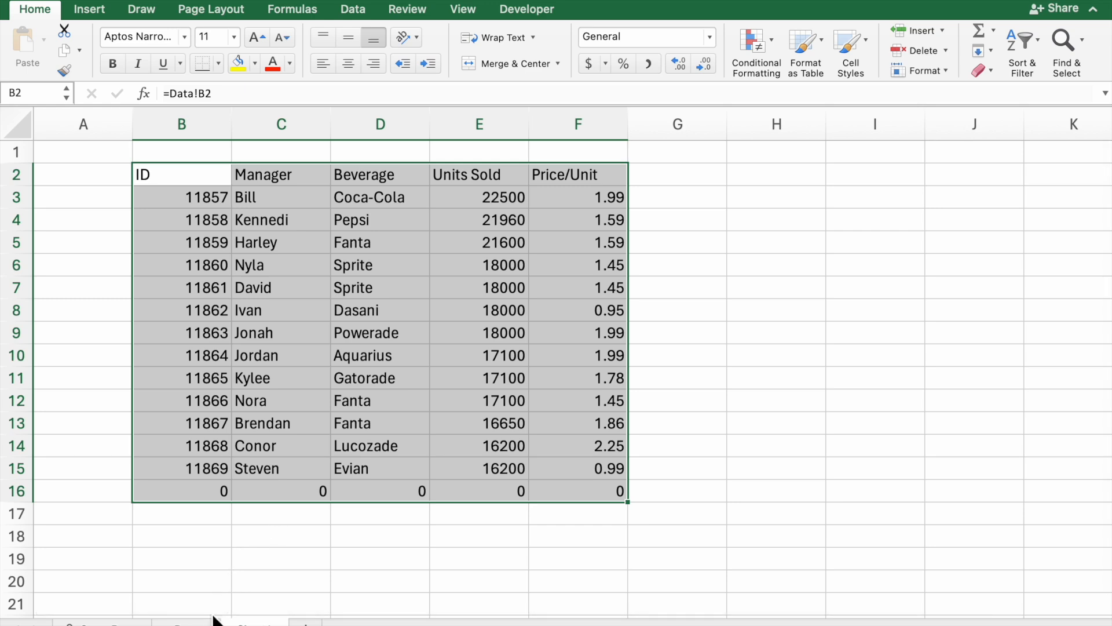
click(188, 618)
click(263, 620)
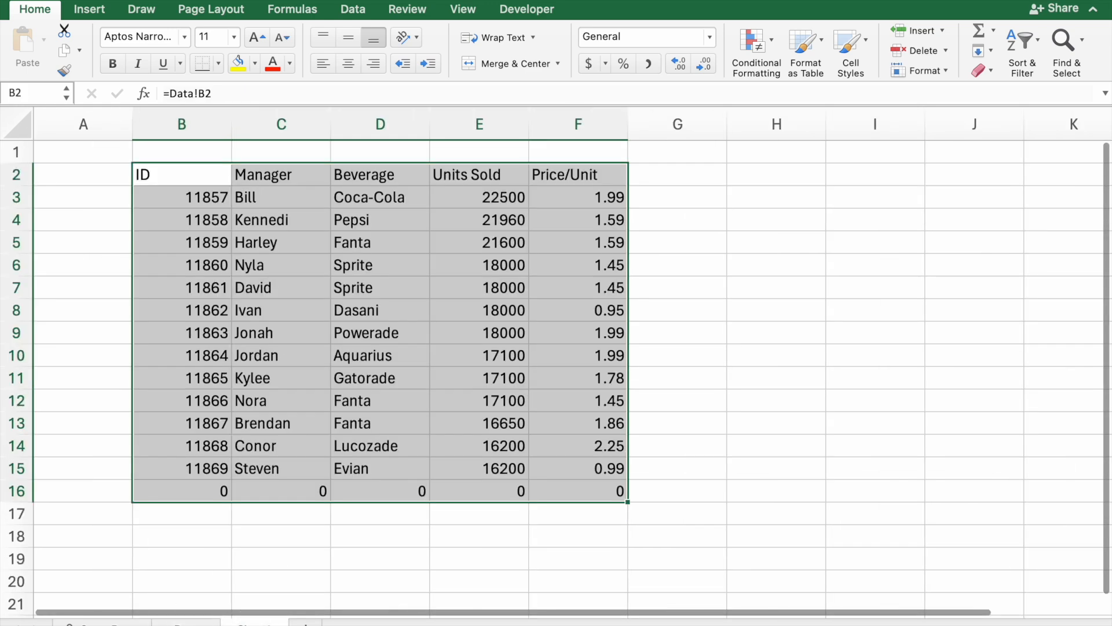
click(240, 513)
click(214, 495)
drag(214, 495, 608, 497)
Enter a manager's first name in cell C16 of the Data sheet and return to the linked sheet
click(186, 621)
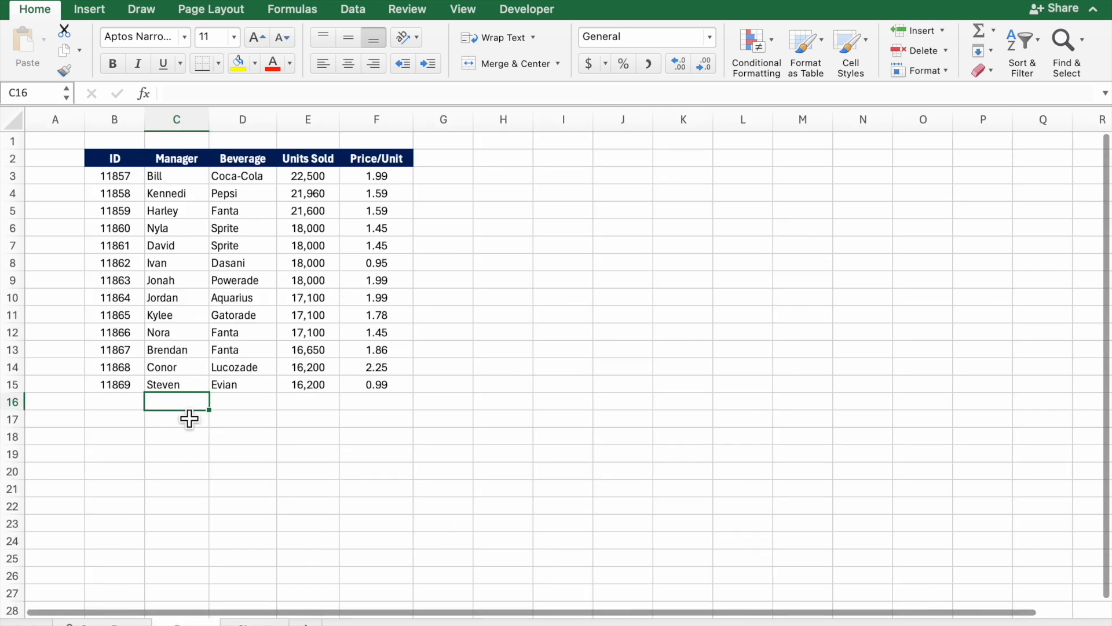
text(Nora)
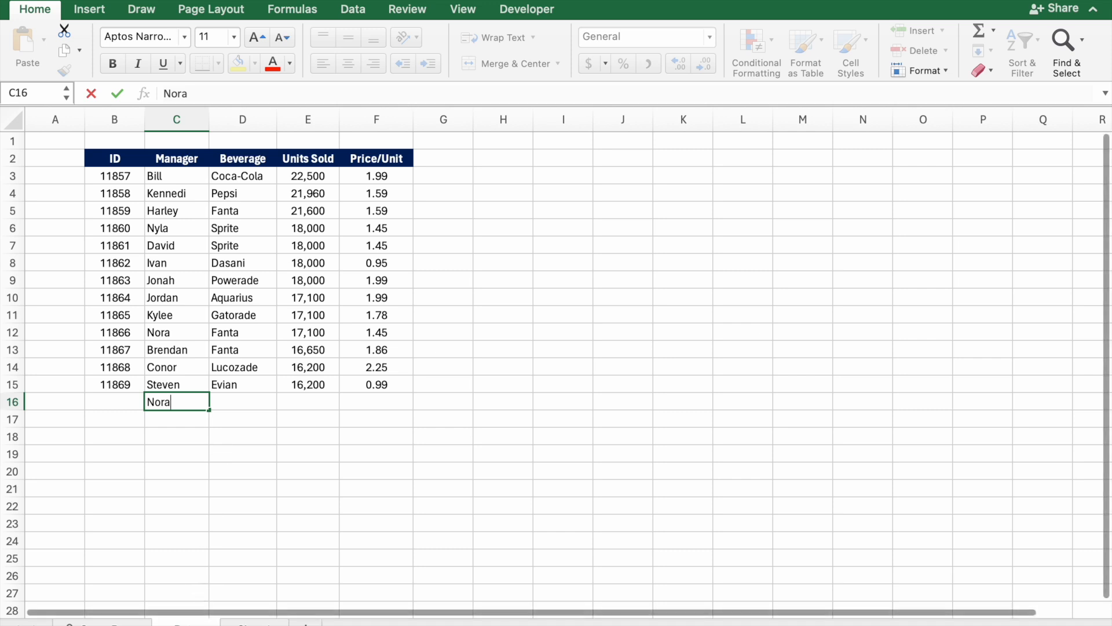
click(255, 621)
Inspect the linked cells B16 through F16 and their formulas
click(278, 496)
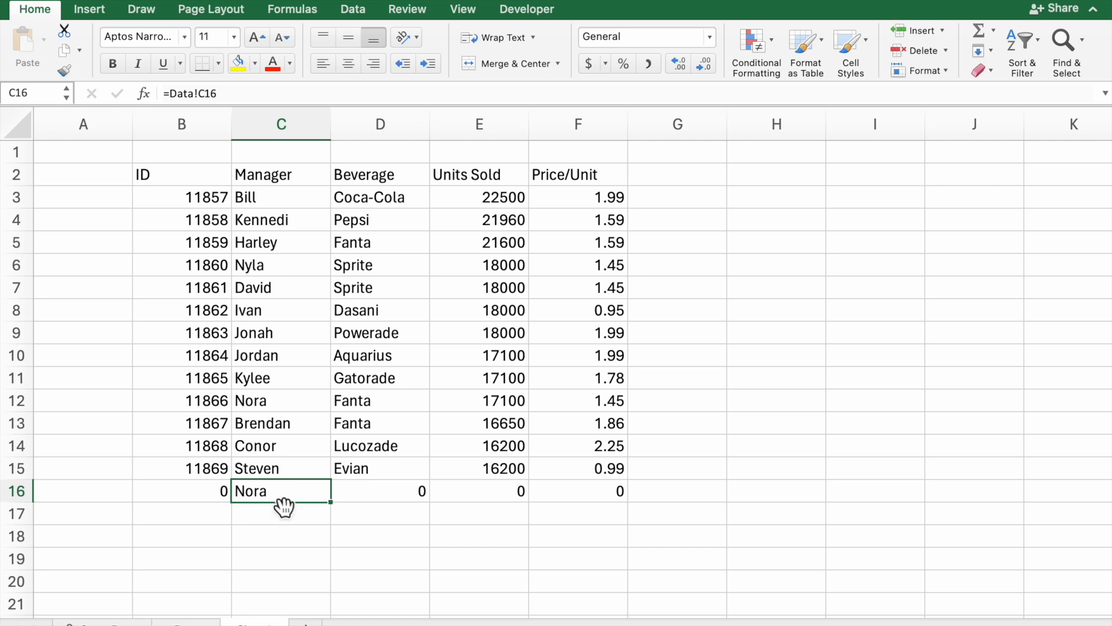
click(215, 494)
click(412, 492)
click(517, 500)
click(605, 504)
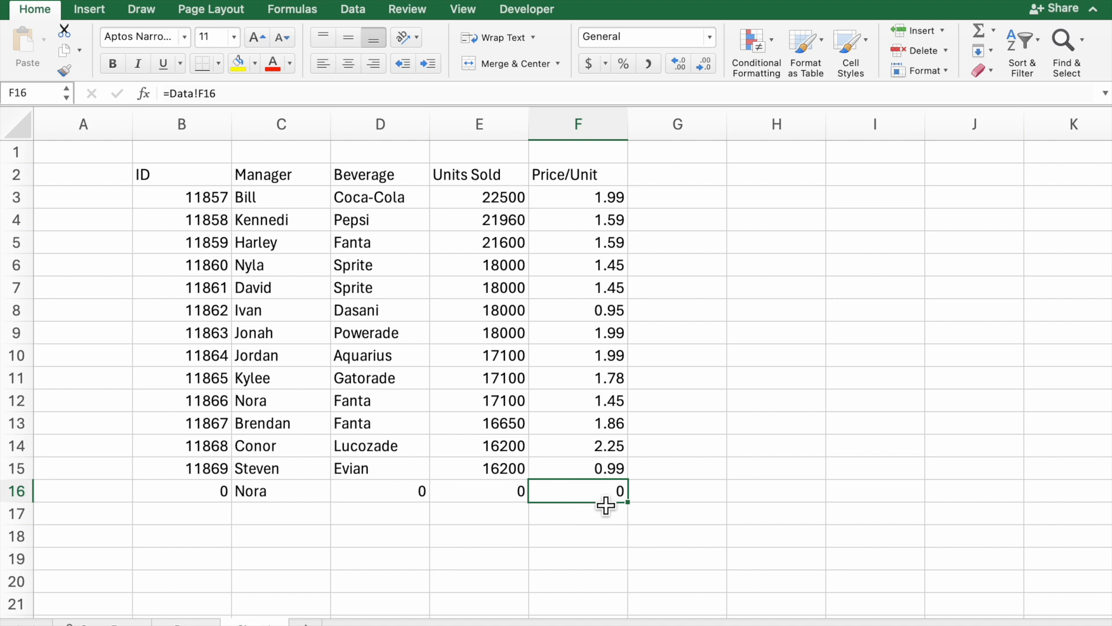
Change the formula in cell B2 of the linked sheet to =IF(Data!B2="","",Data!B2)
click(204, 183)
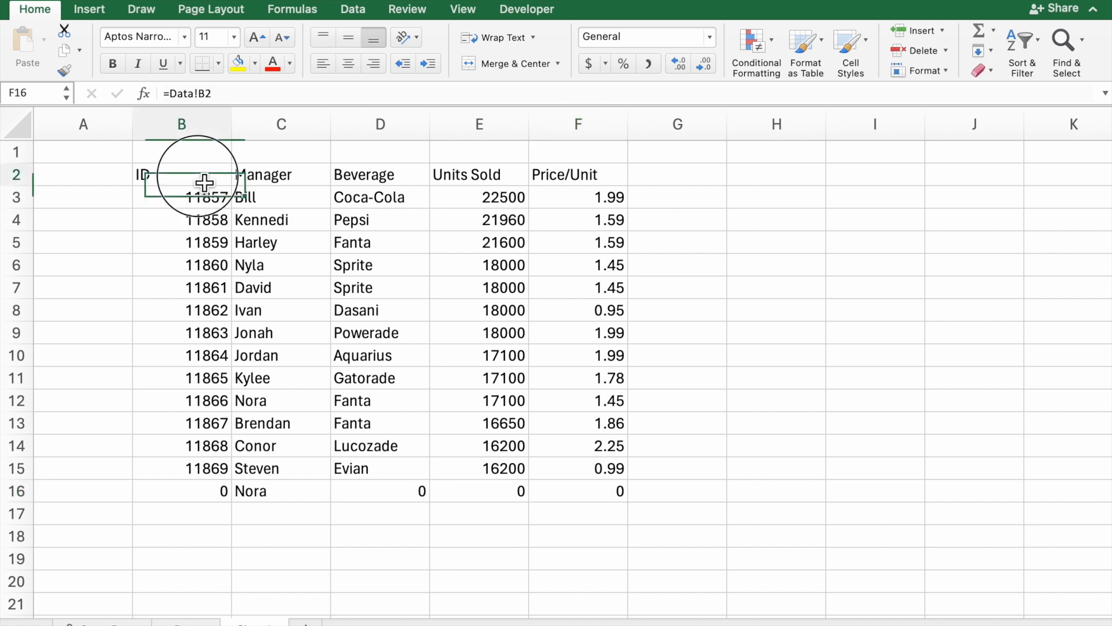
click(235, 95)
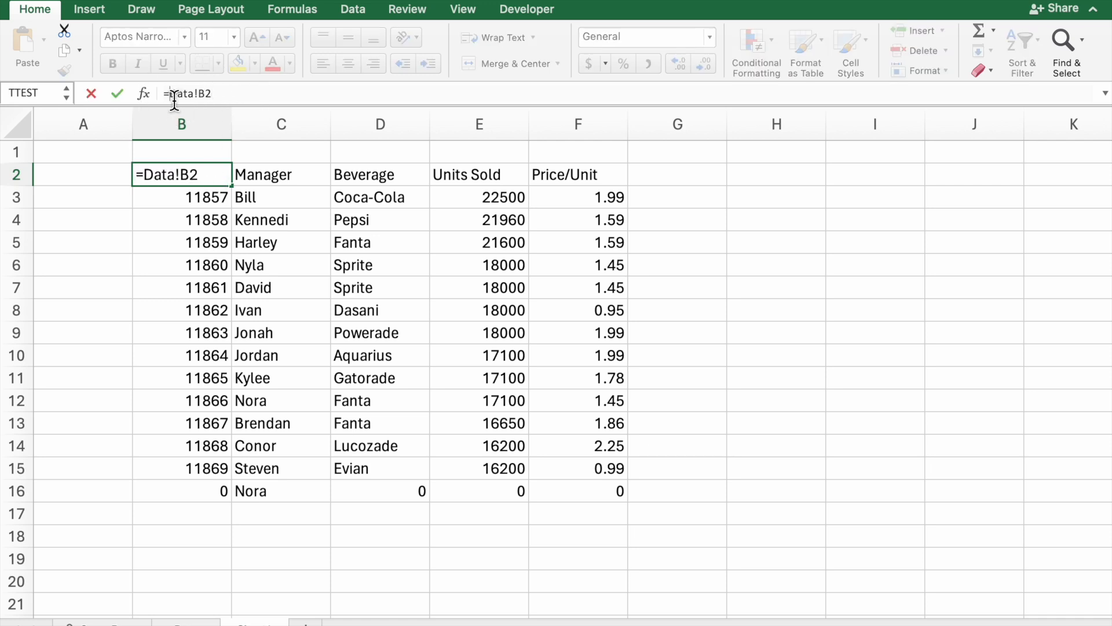
text(if)
double_click(186, 129)
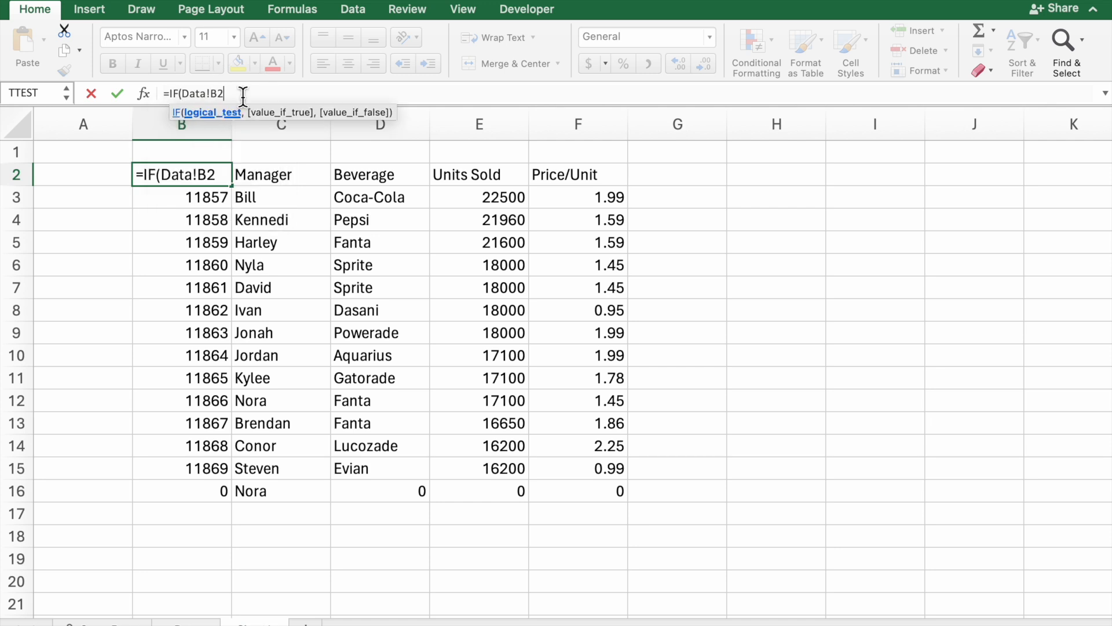
text(="")
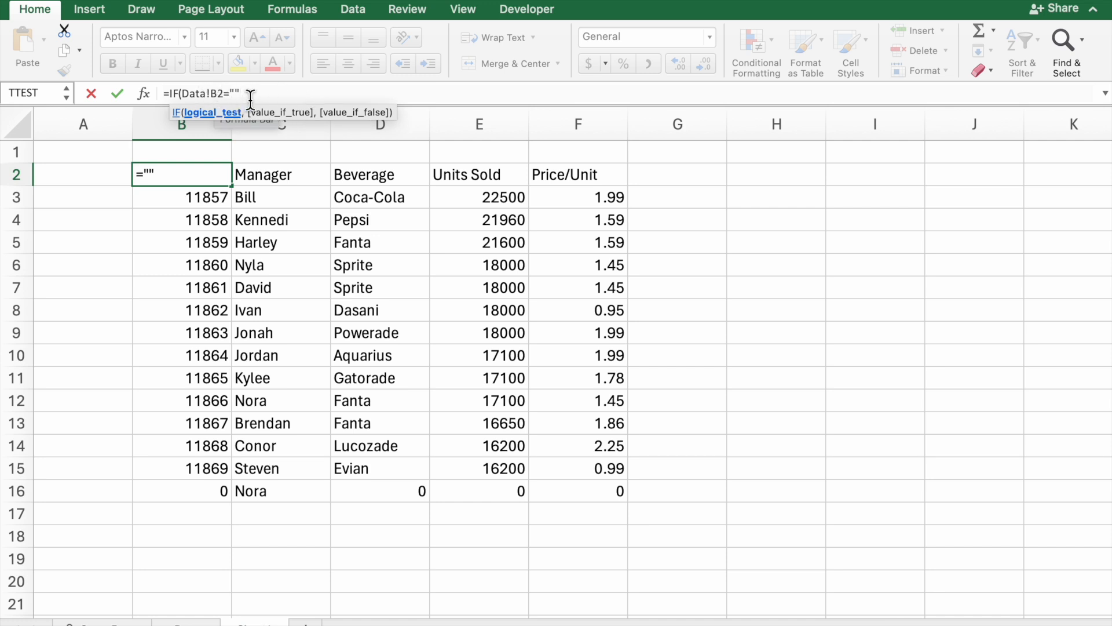
text(,)
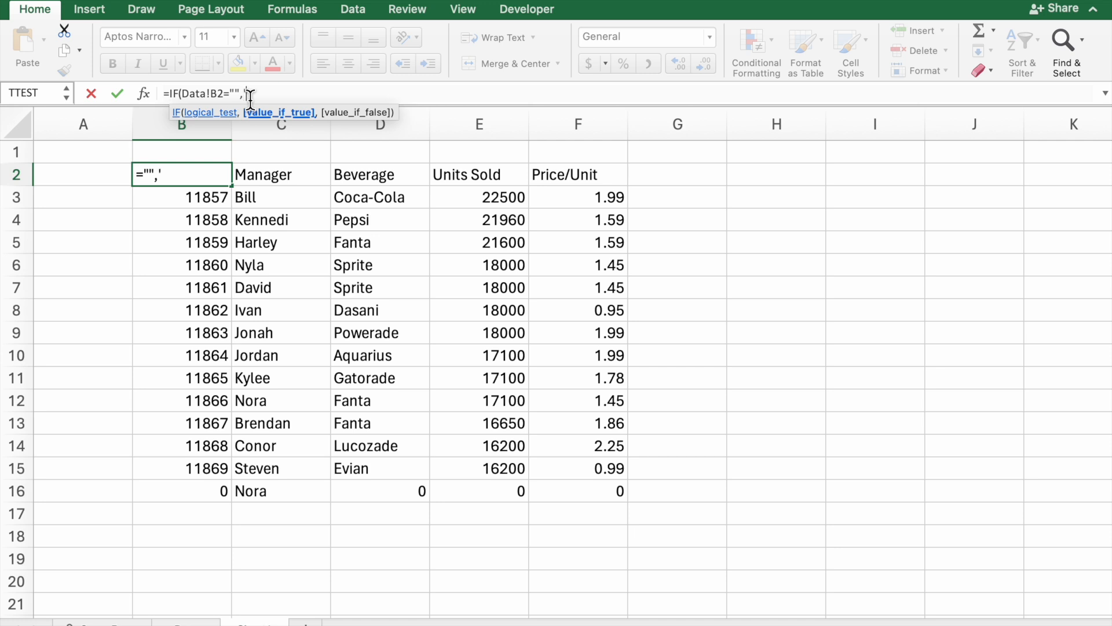
text("",)
drag(187, 94, 230, 97)
key(ctrl+c)
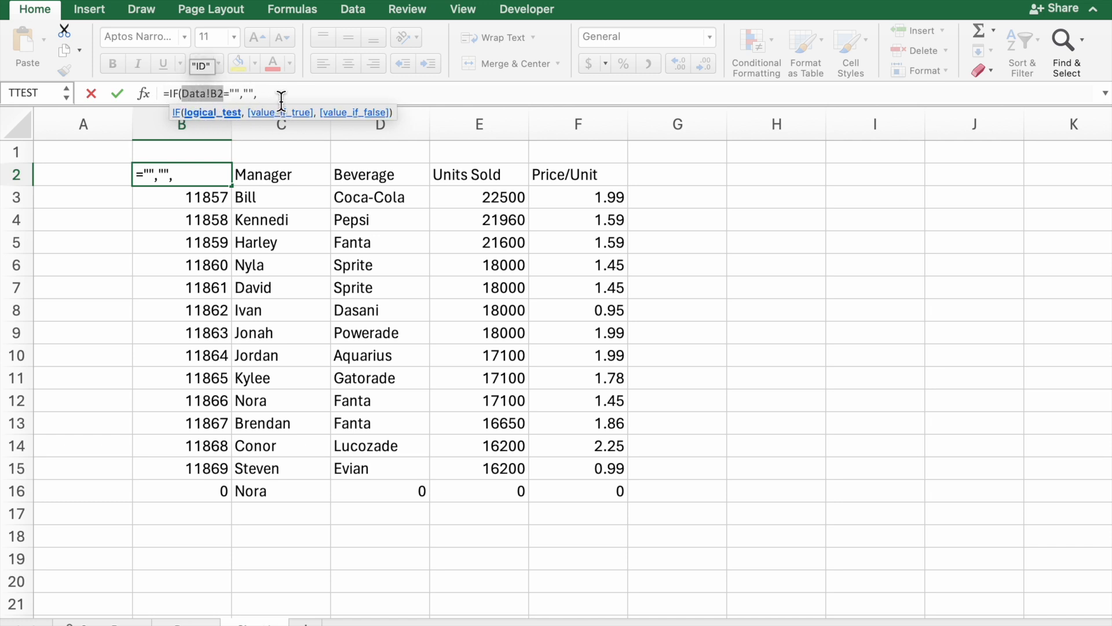
click(277, 95)
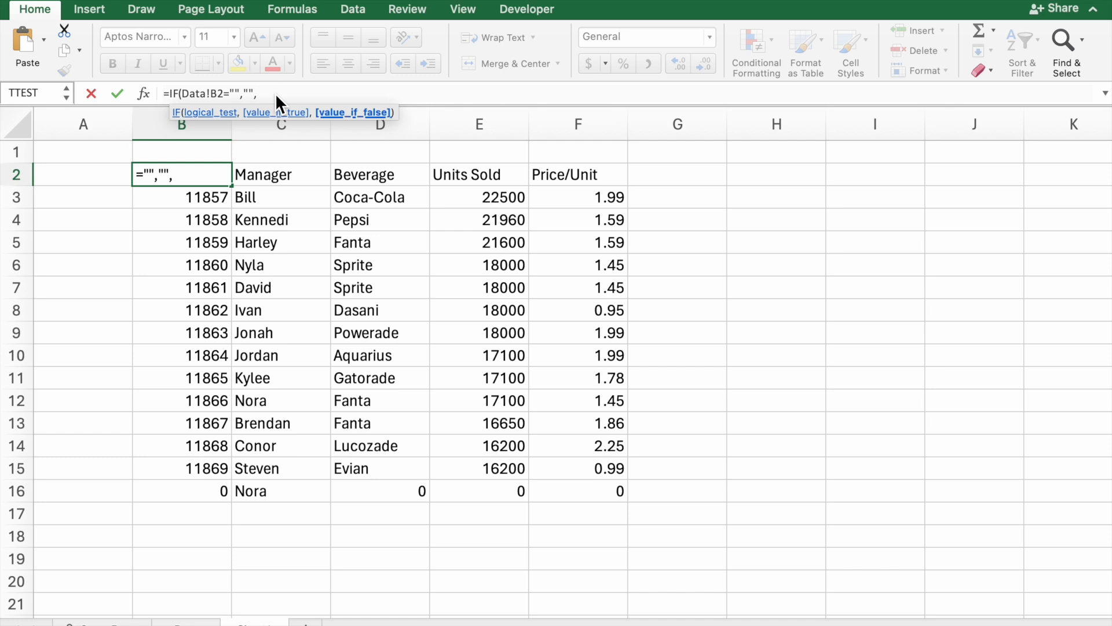
key(ctrl+v)
text())
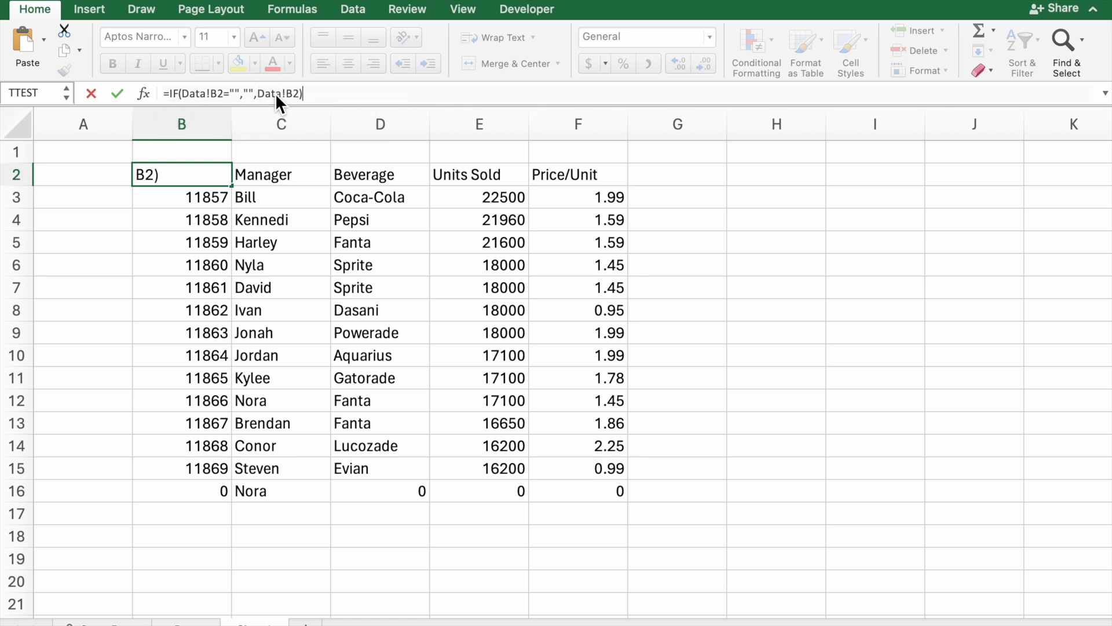
key(Return)
Fill the IF formula from B2 across to column F and down to row 18
click(203, 176)
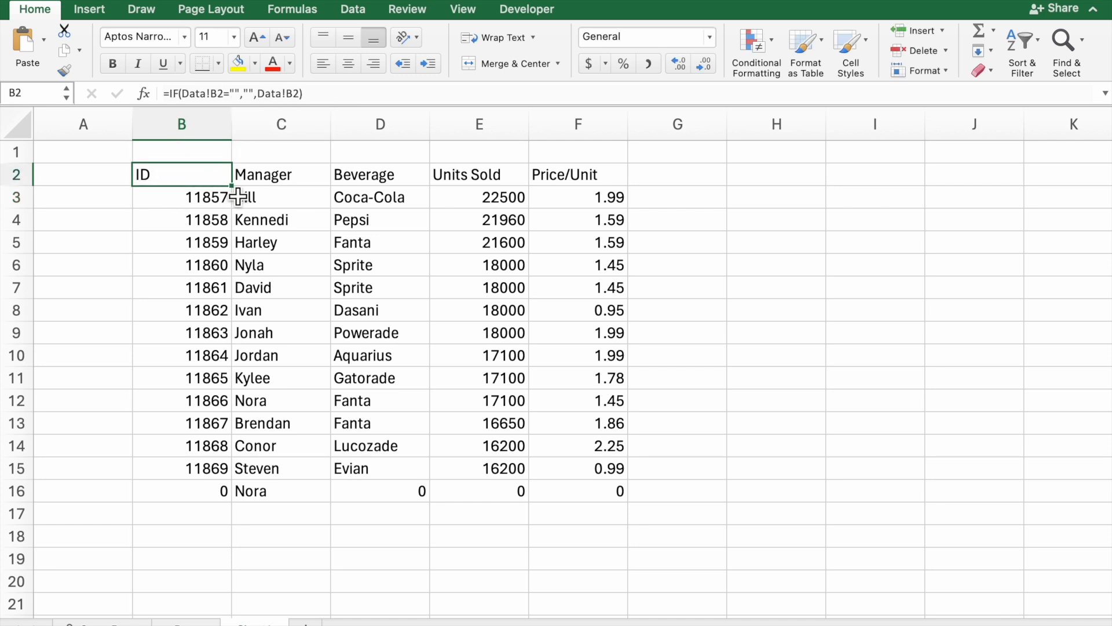
click(235, 190)
drag(234, 190, 648, 531)
click(422, 509)
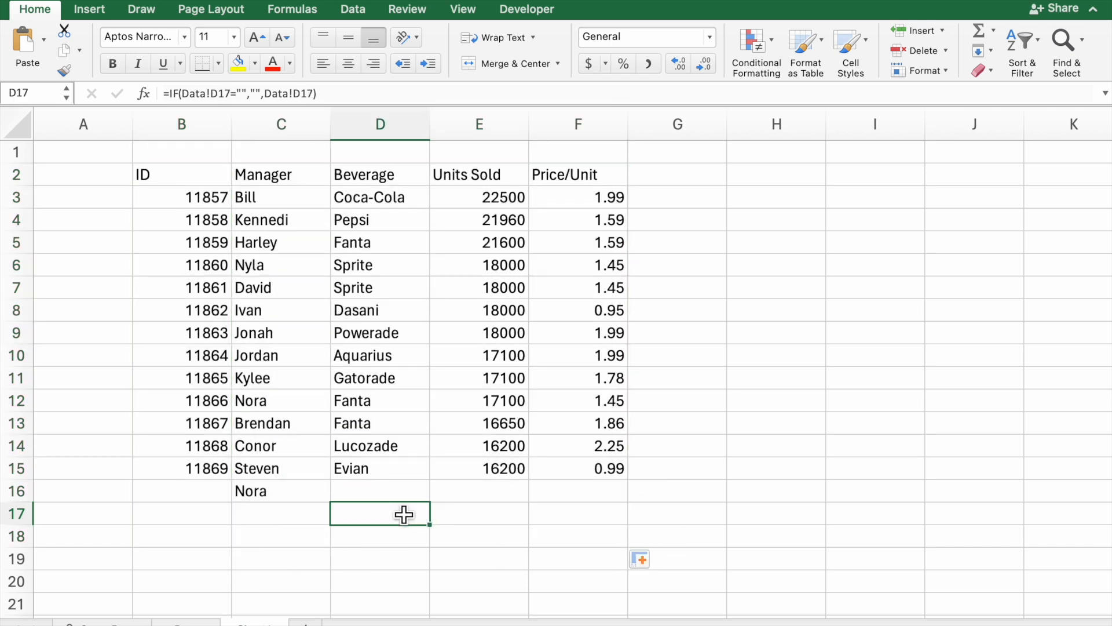
Enter another manager's first name in cell C17 of the Data sheet and compare it with the linked sheet
click(188, 622)
click(189, 425)
text(Conor)
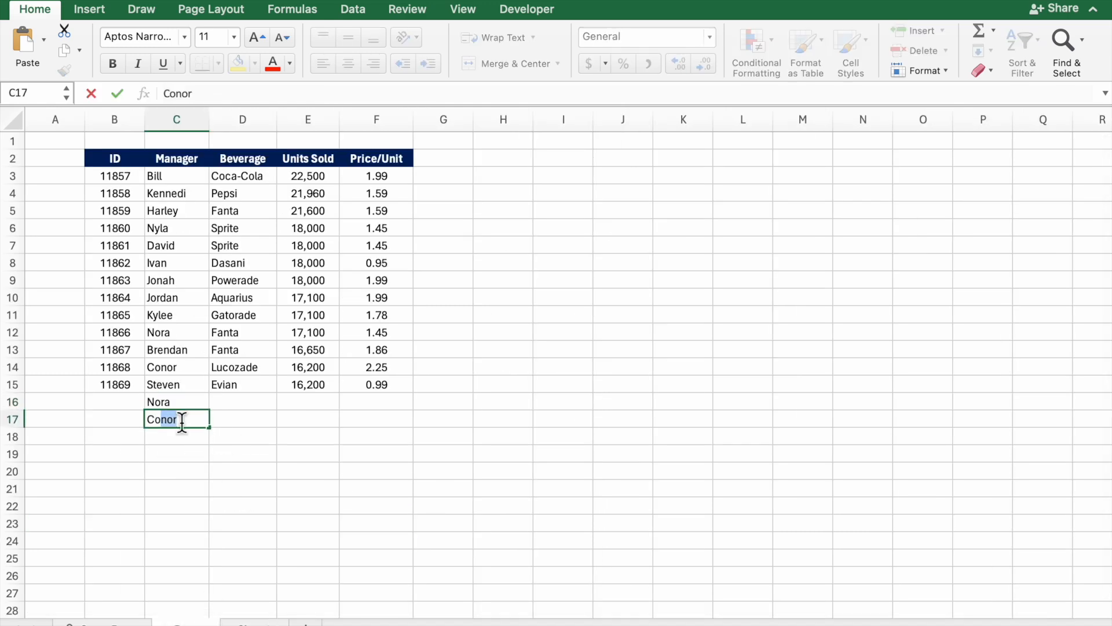
click(255, 622)
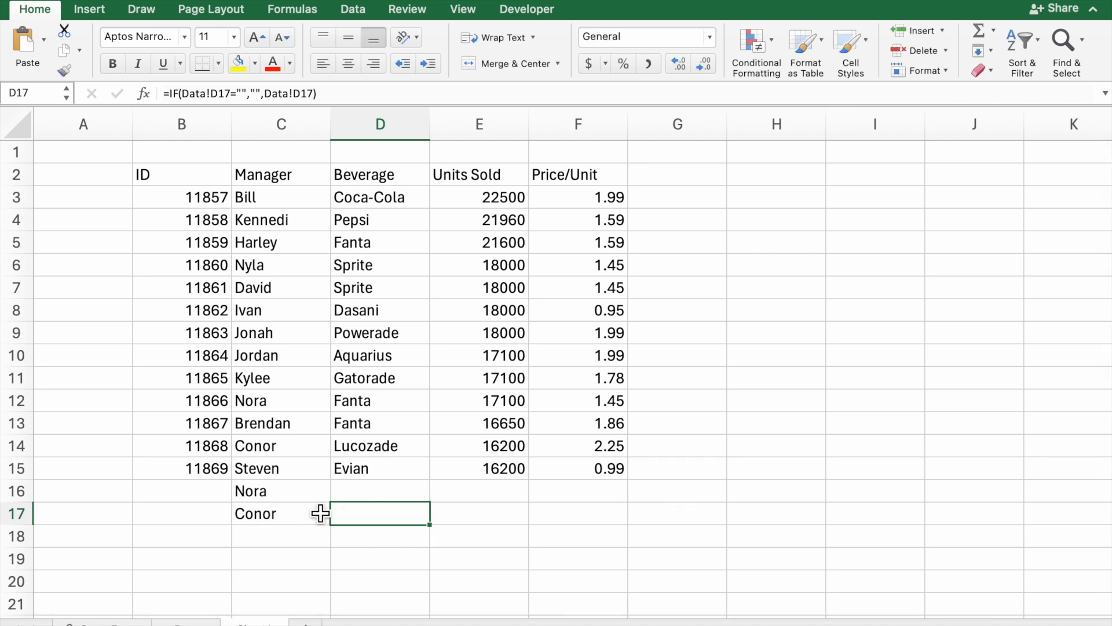
click(193, 622)
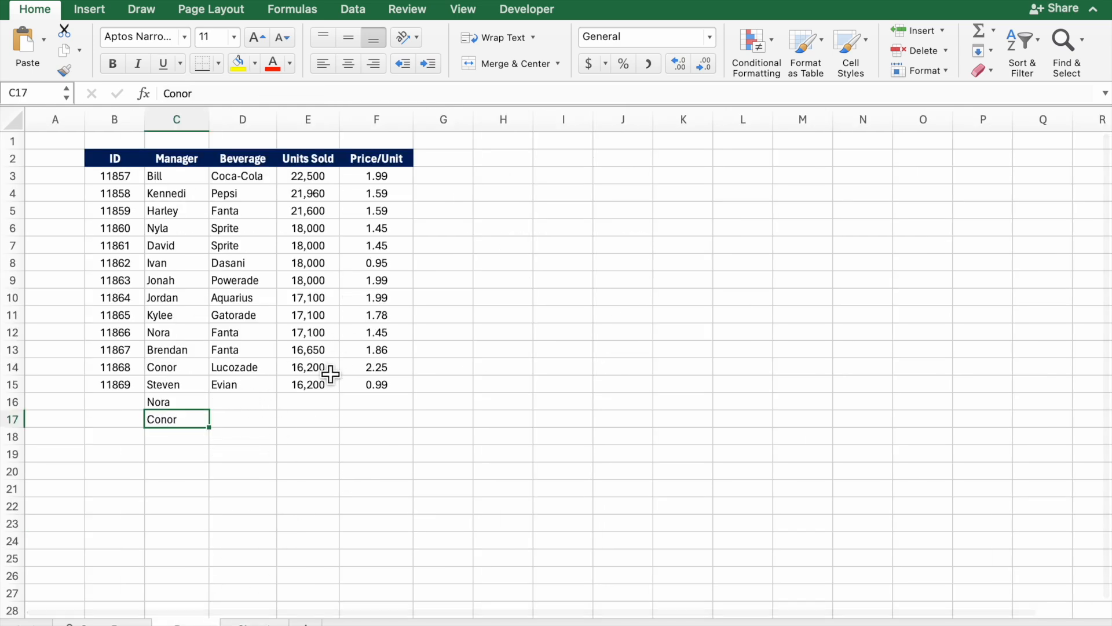
key(ctrl+Page_Down)
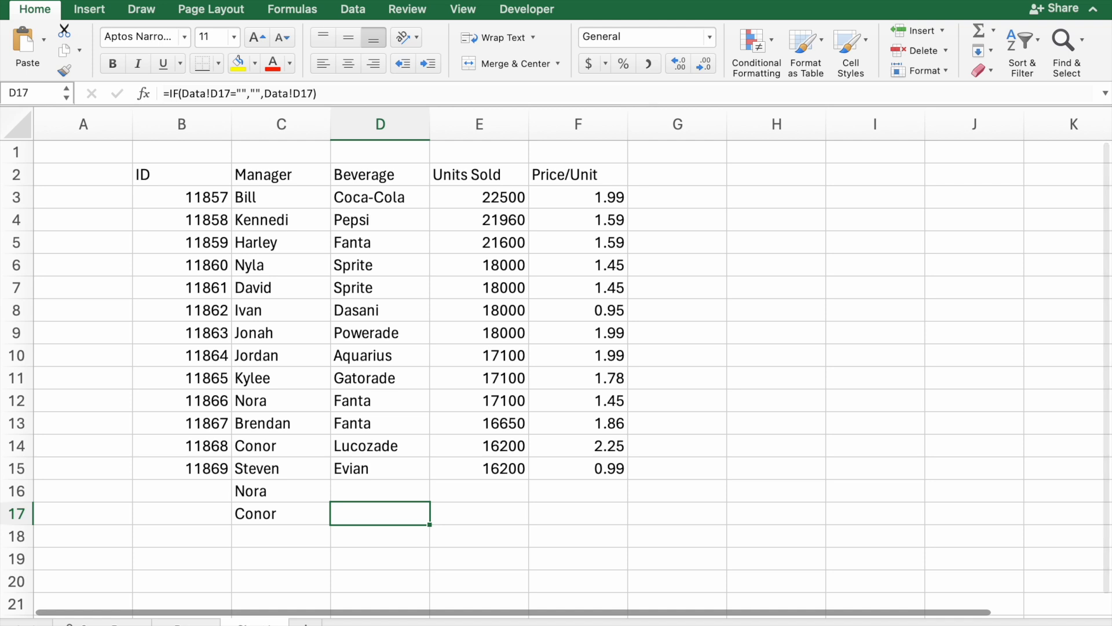
key(ctrl+Page_Up)
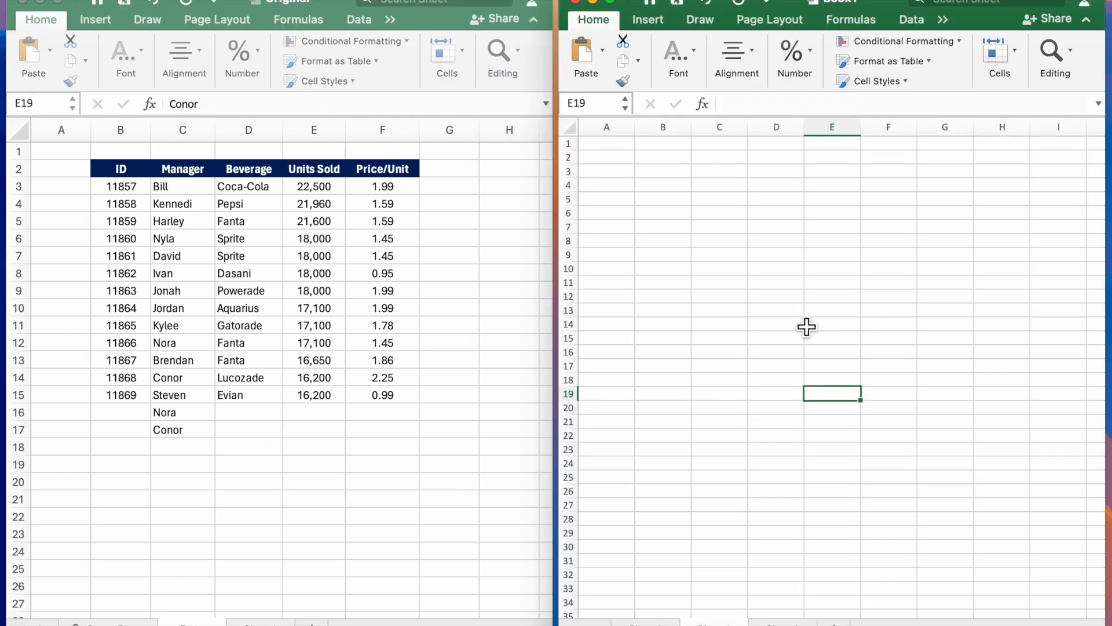
Link cell B2 of Book1 to cell $B$2 on the Data sheet of Original.xlsx
click(325, 7)
click(859, 7)
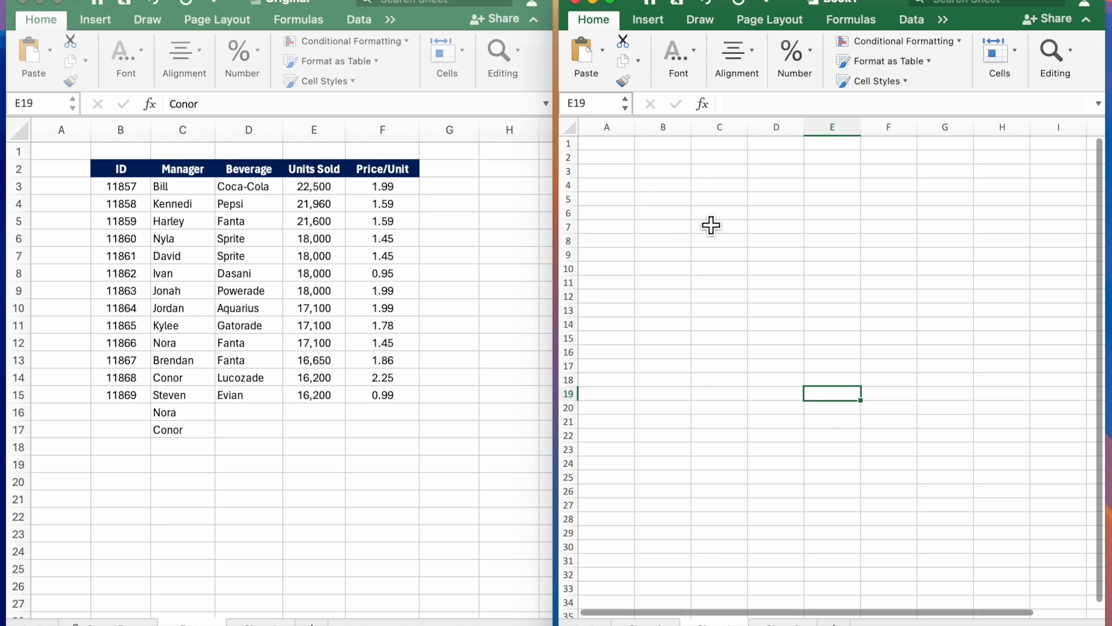
click(677, 166)
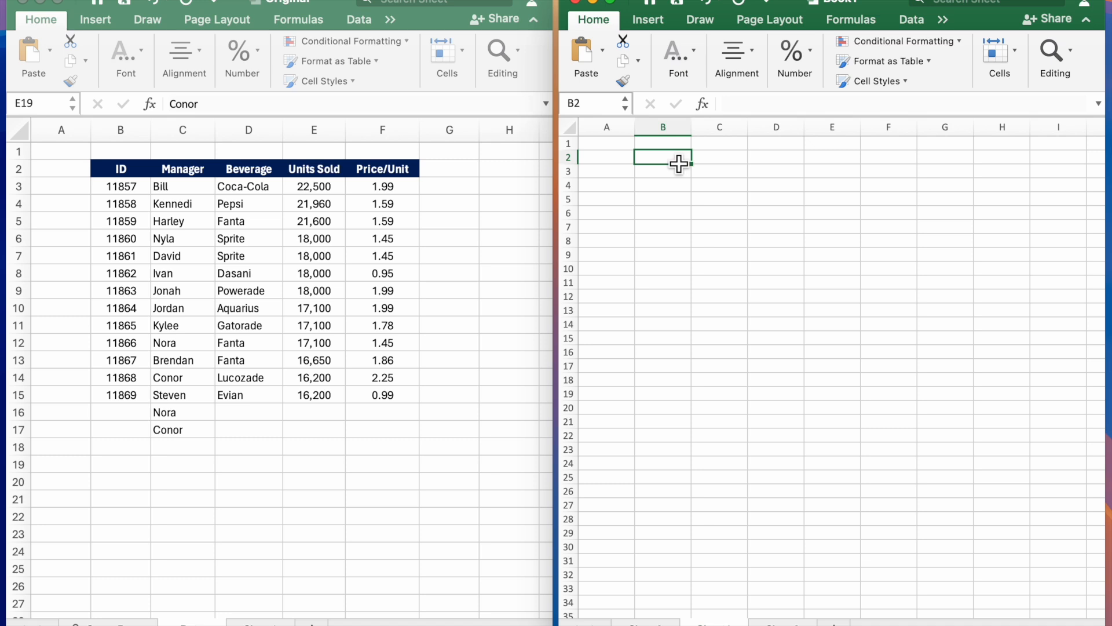
text(=)
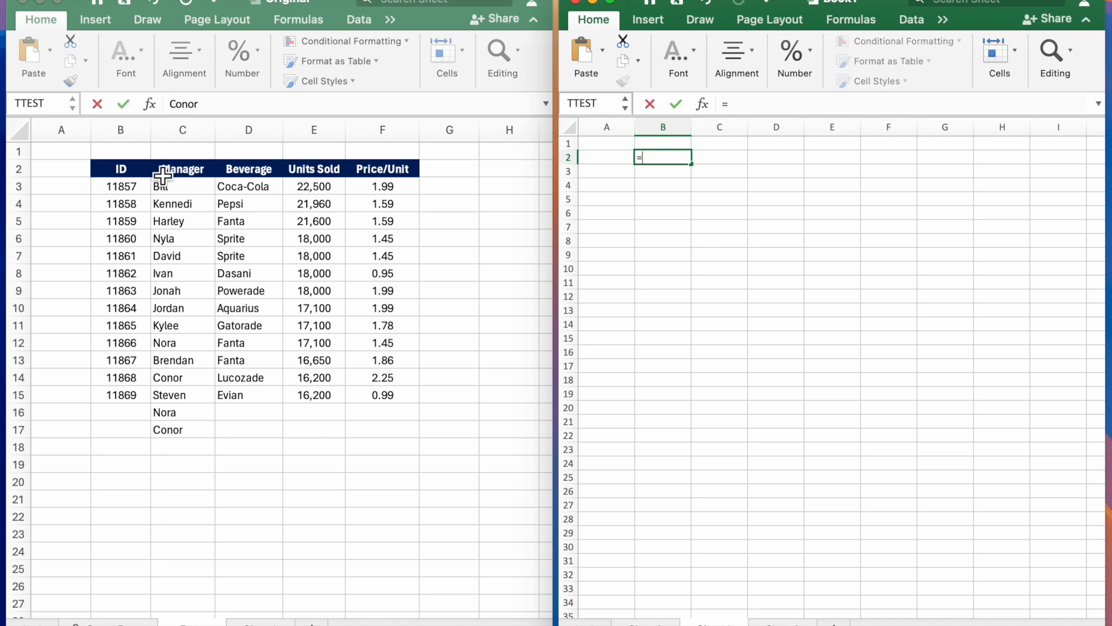
click(141, 173)
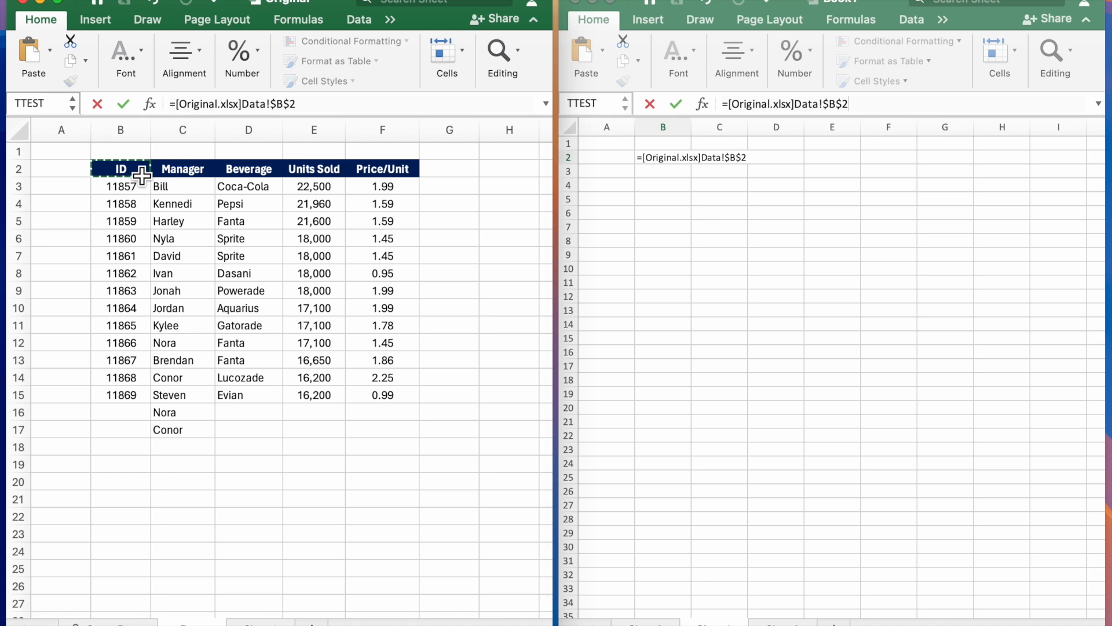
key(Return)
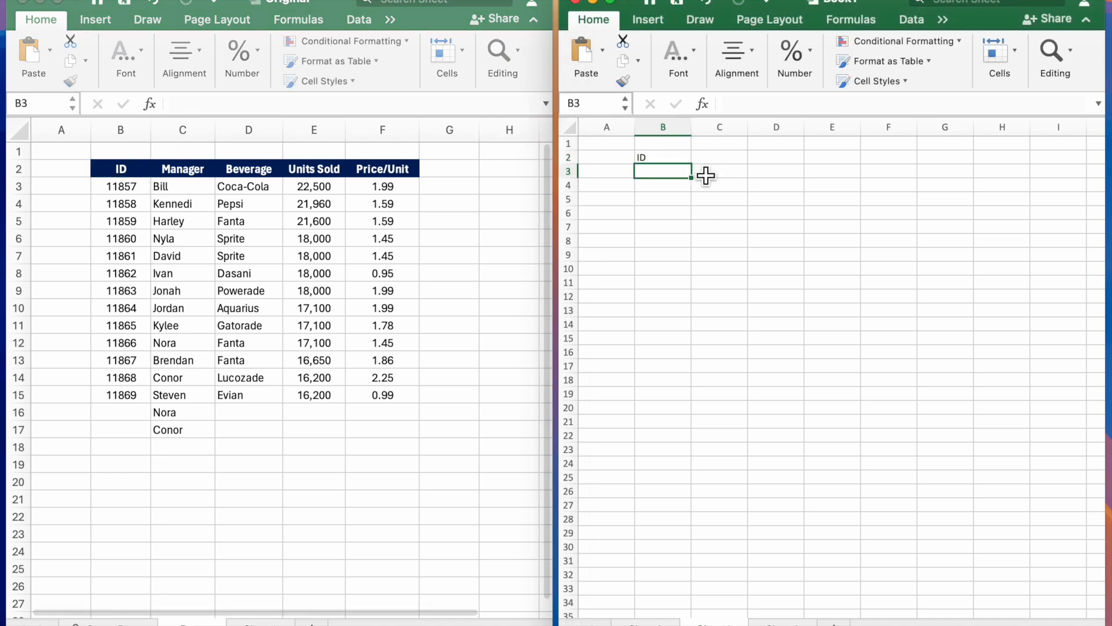
Try to fill the absolute link from B2 down to row 7, and revert the fill
click(687, 161)
drag(697, 171, 690, 248)
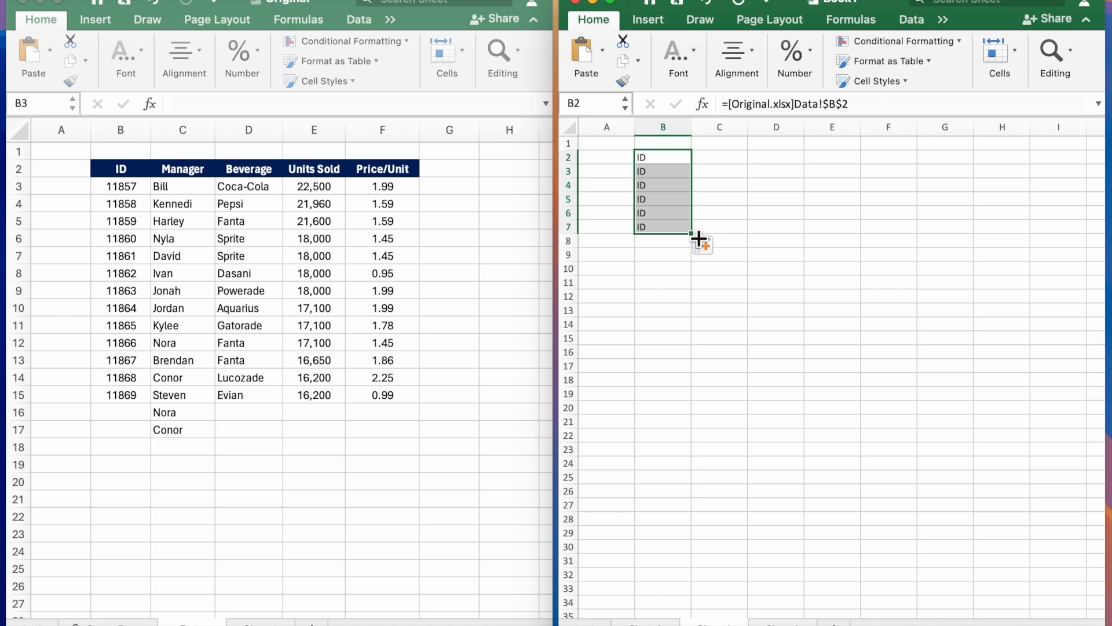
drag(698, 239, 697, 173)
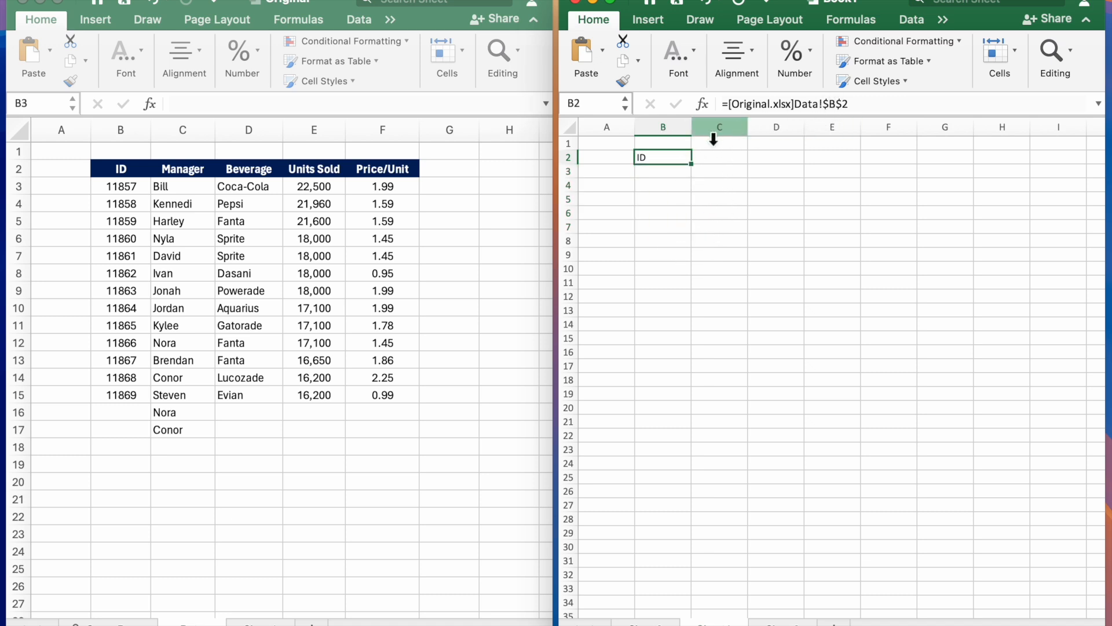
Make the reference in B2 relative so the formula reads =[Original.xlsx]Data!B2
click(833, 106)
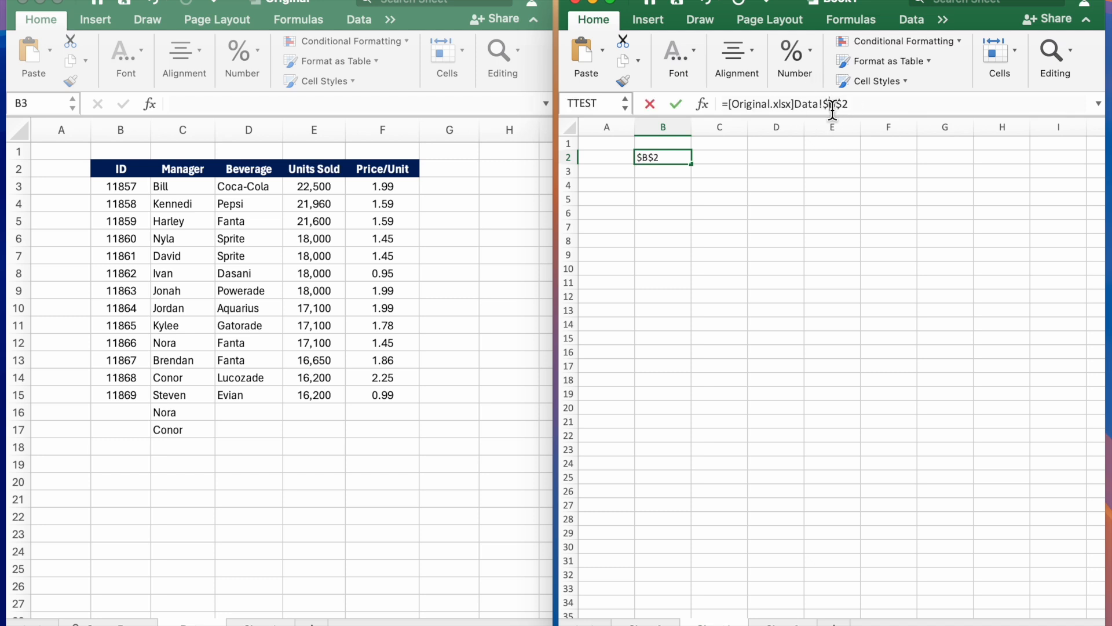
key(BackSpace)
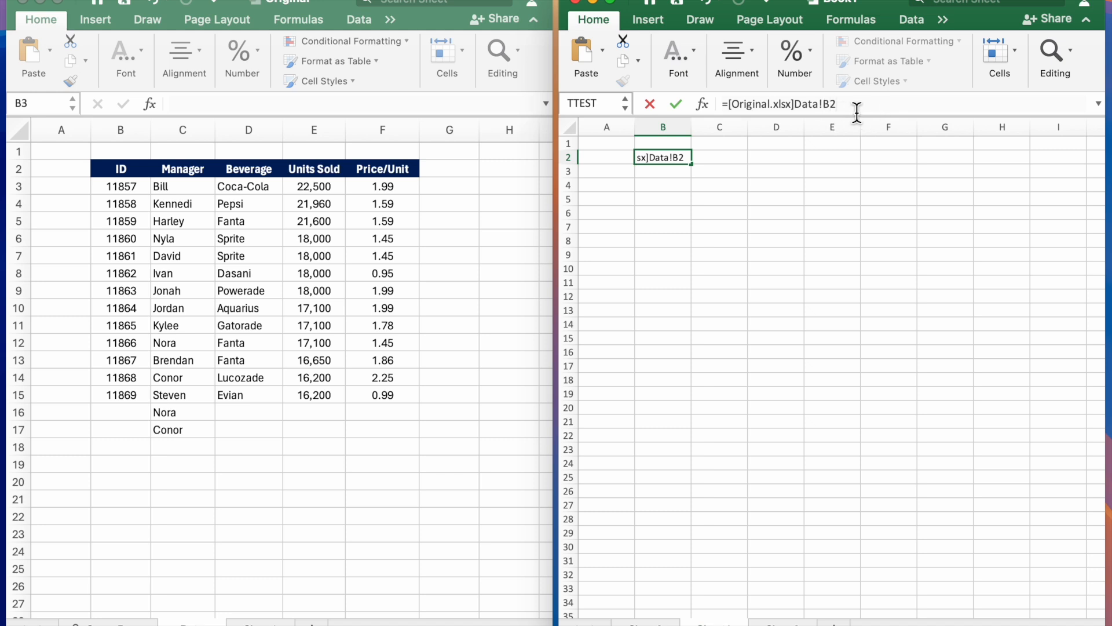
drag(608, 233, 689, 162)
key(Return)
Fill the relative link from B2 across to column F and down to row 16
click(676, 157)
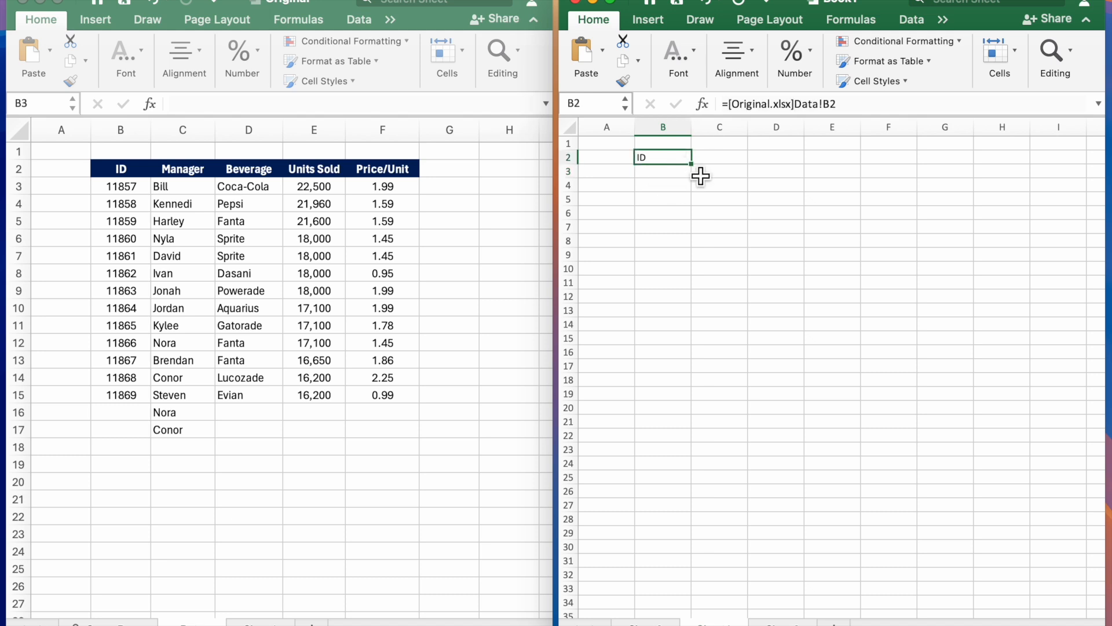
drag(700, 173, 929, 362)
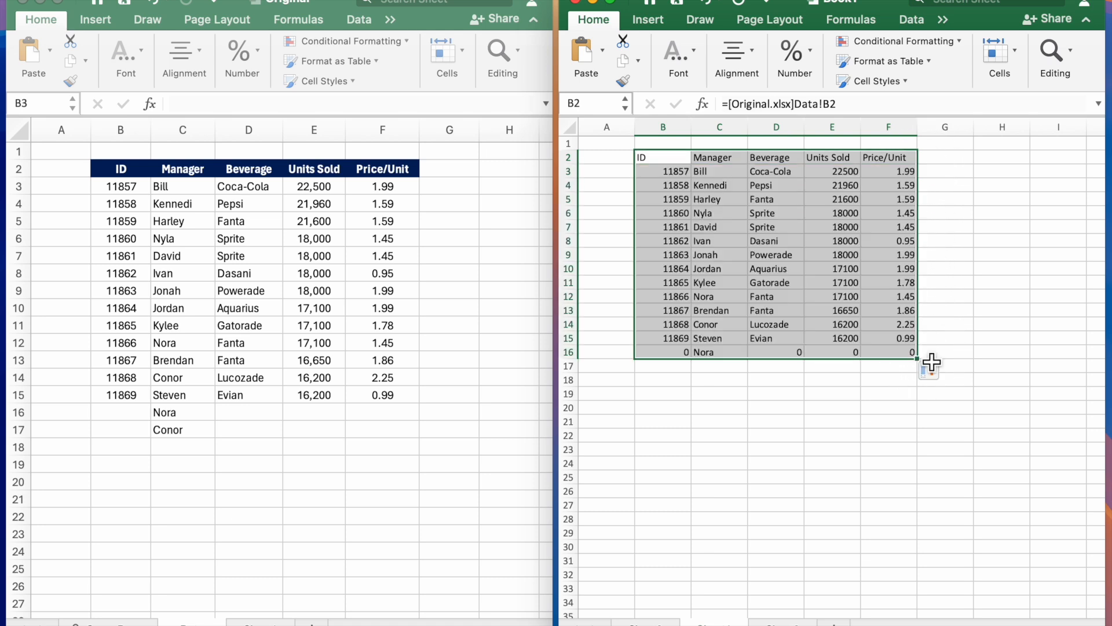
click(827, 380)
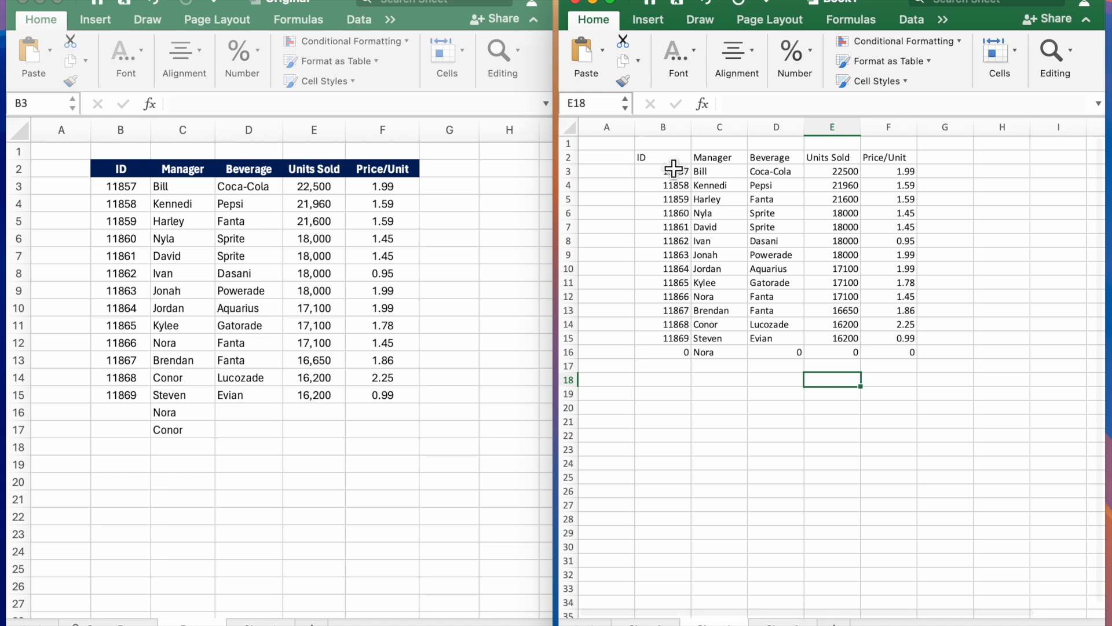
Change the formula in Book1's cell B2 to =IF([Original.xlsx]Data!B2="","",[Original.xlsx]Data!B2)
click(667, 161)
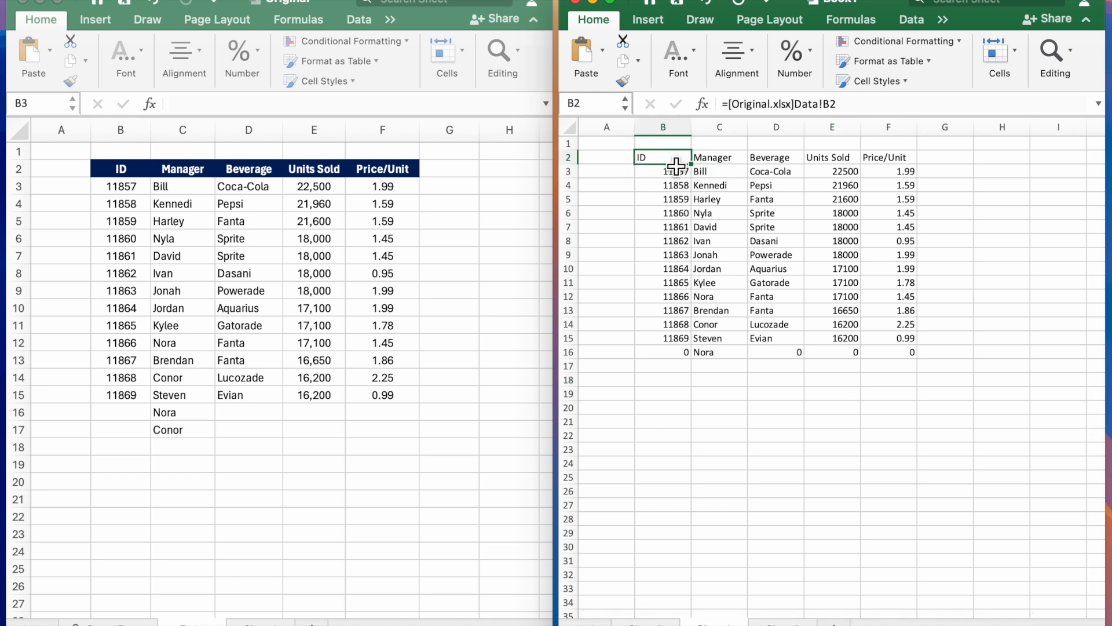
click(731, 105)
text(if)
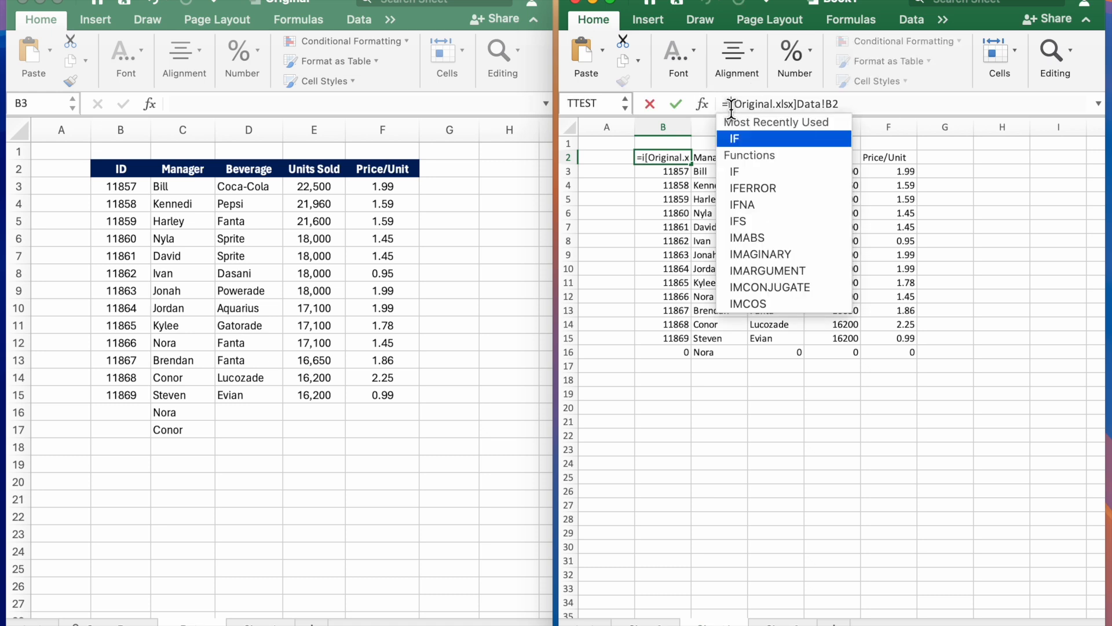
double_click(750, 135)
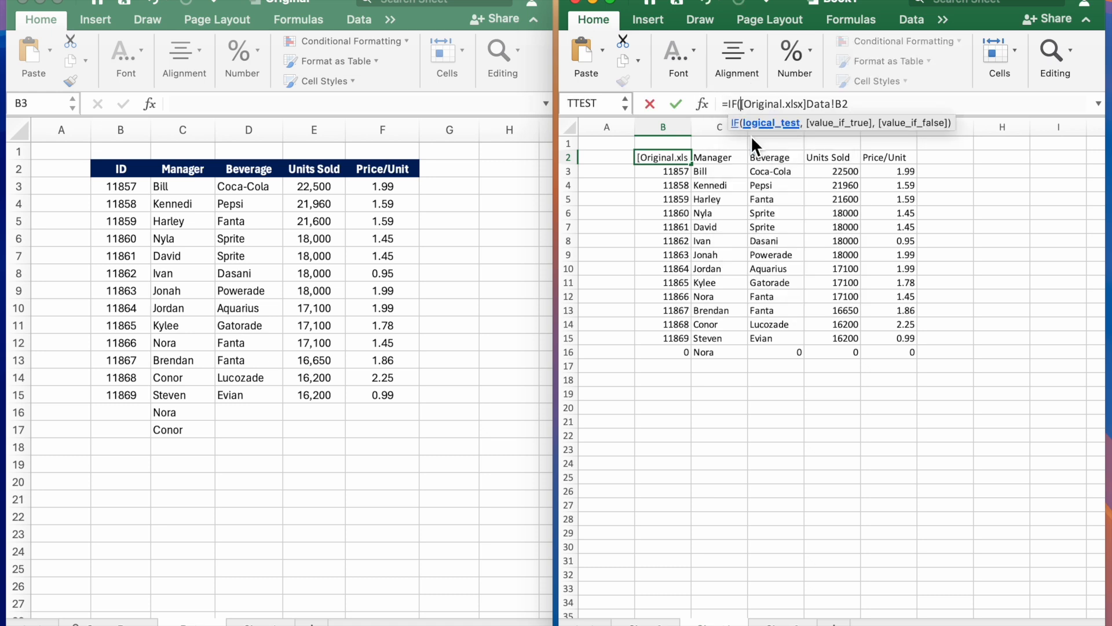
click(863, 110)
text(="",)
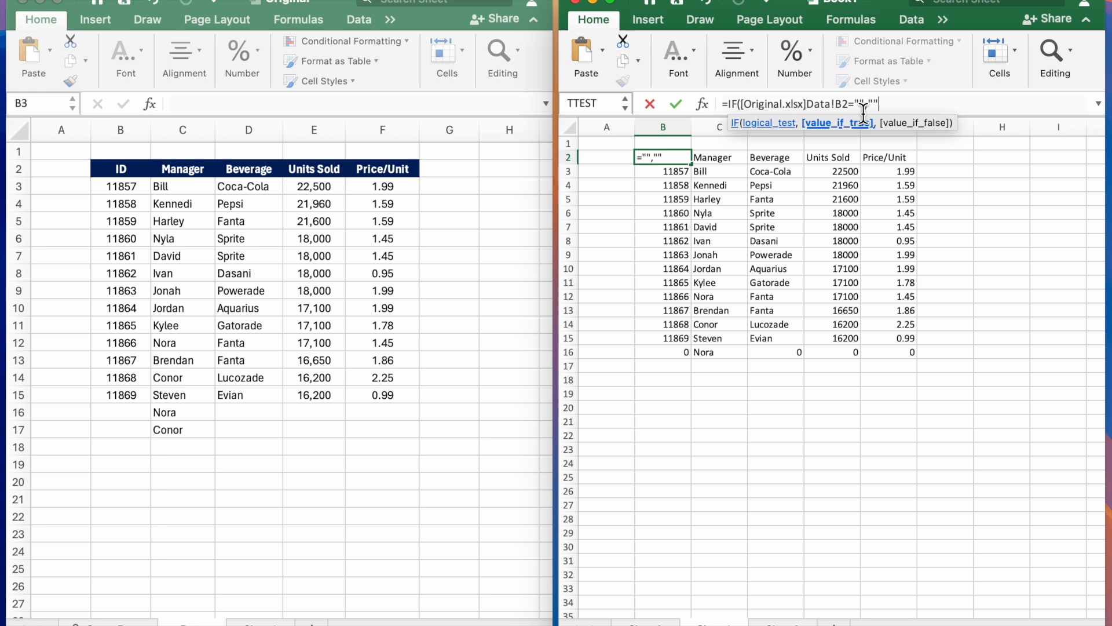
text("",)
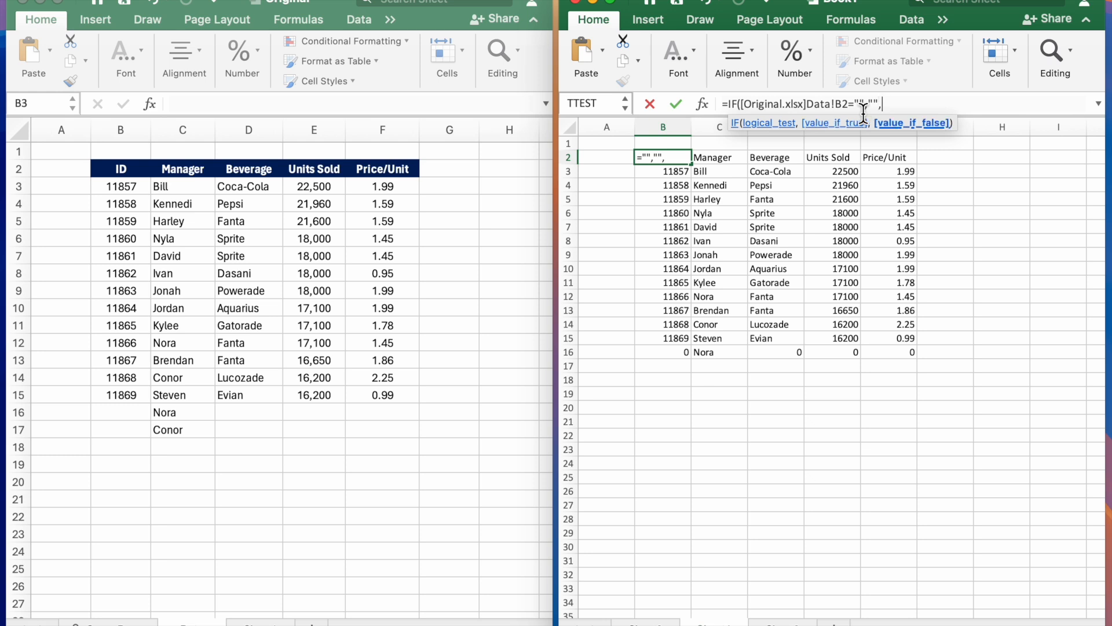
click(748, 105)
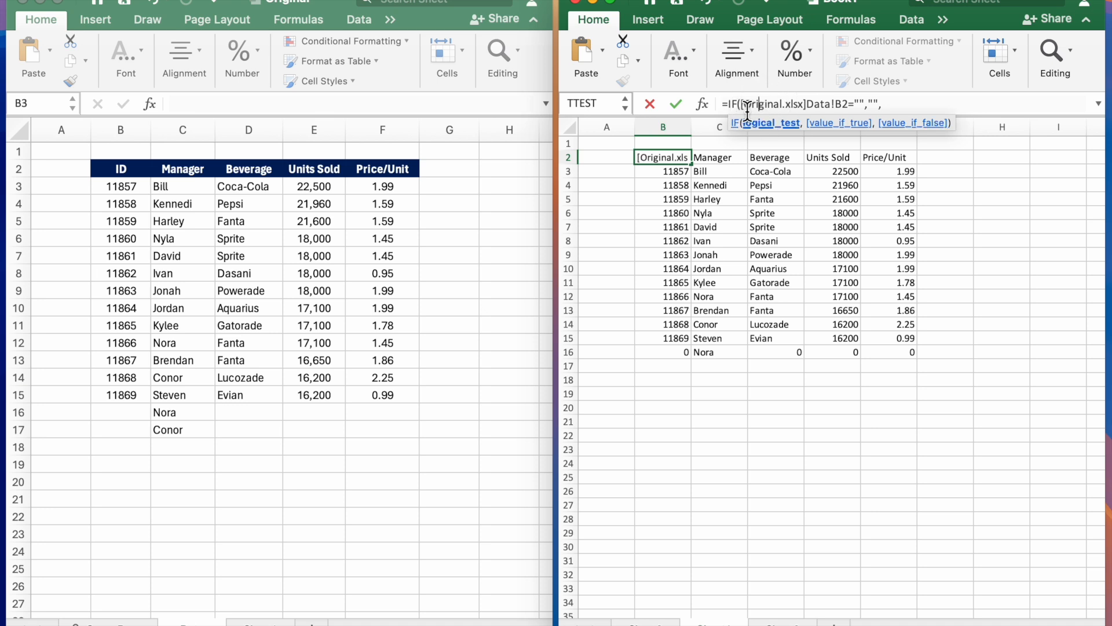
drag(742, 105, 851, 105)
key(ctrl+c)
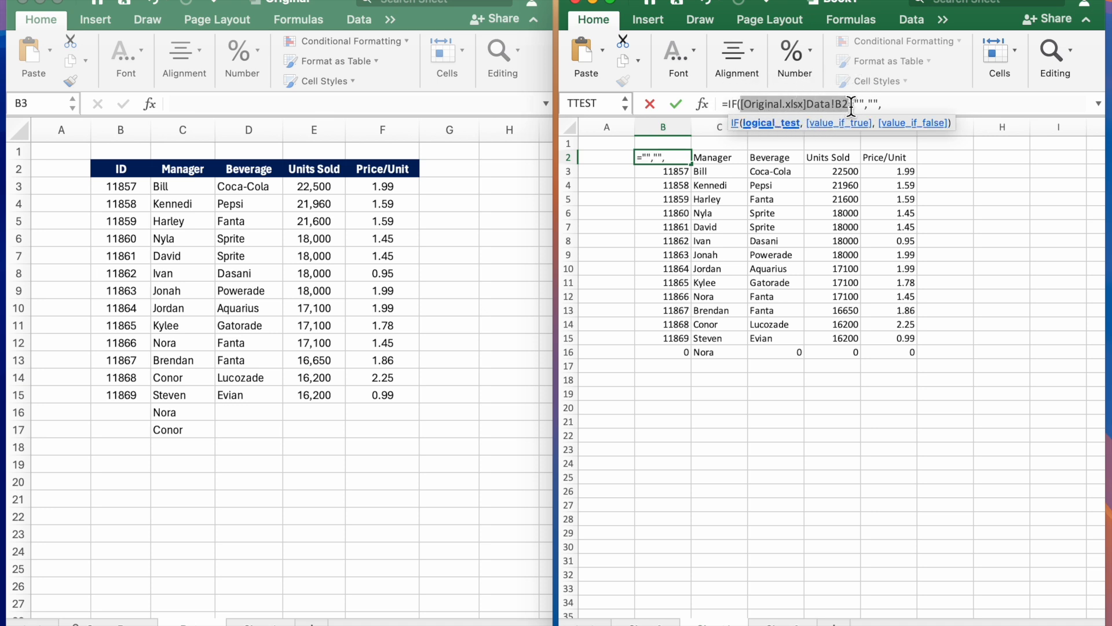
click(898, 99)
key(ctrl+v)
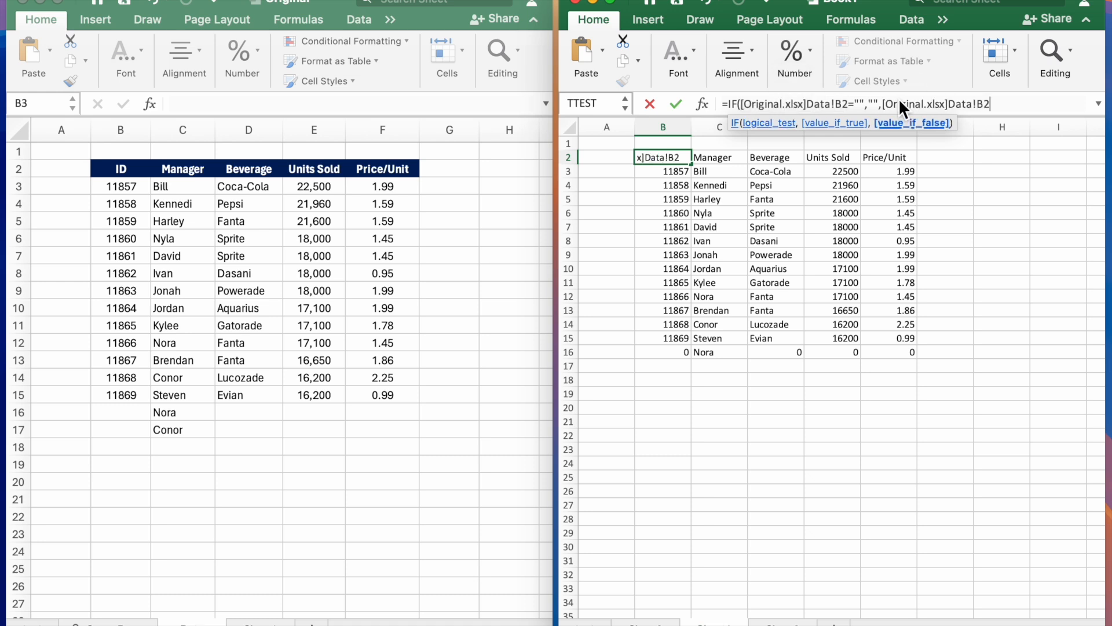
text())
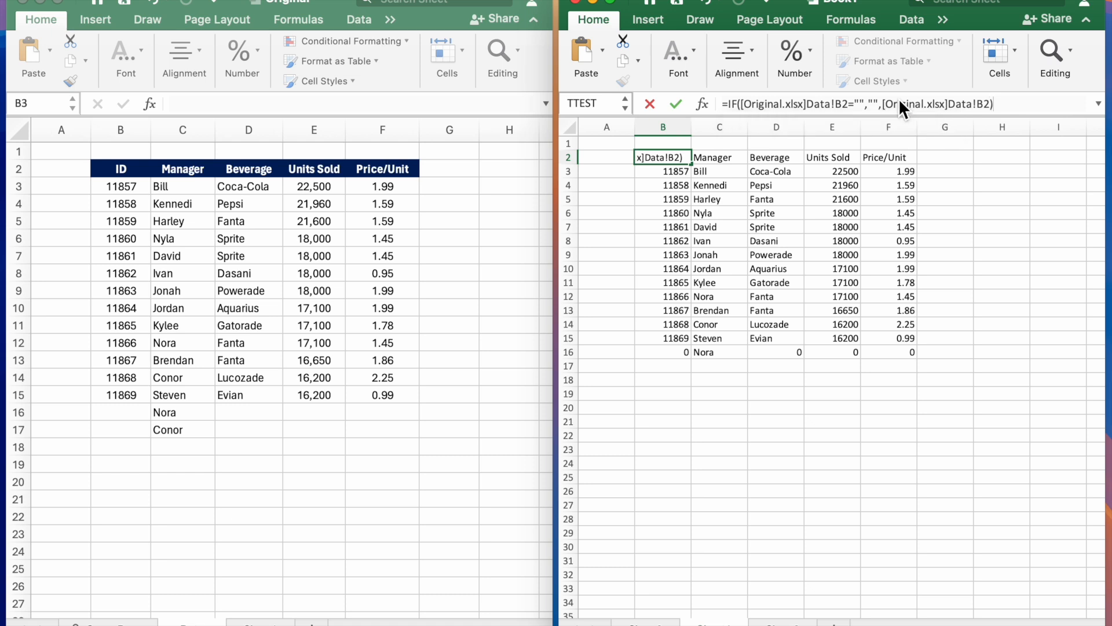
key(Return)
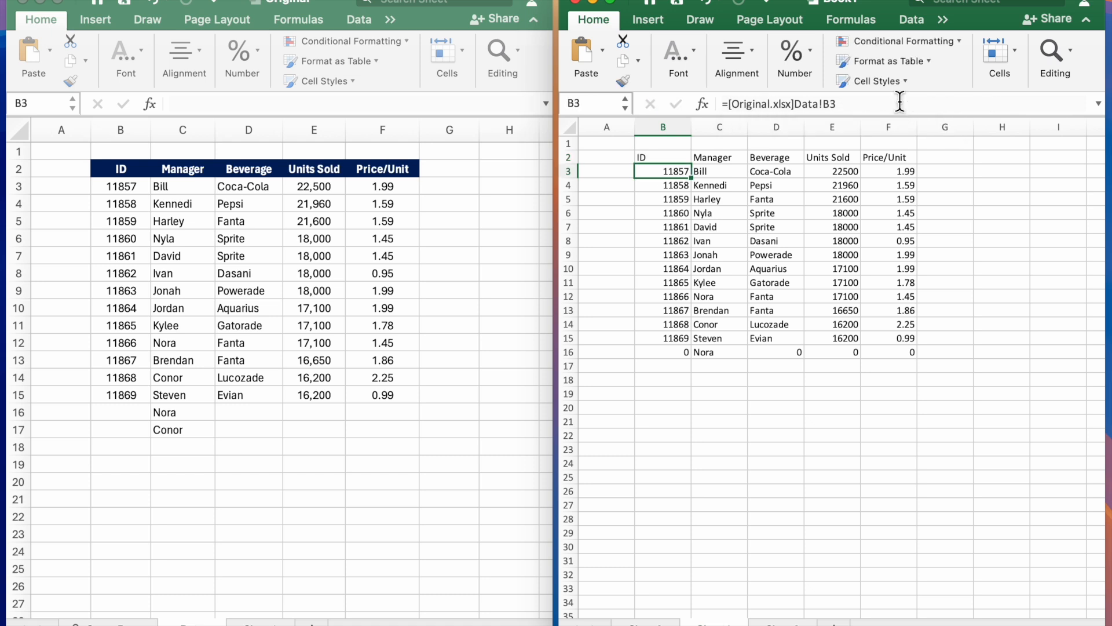
Fill the IF formula in Book1 from B2 across to column F and down to row 17
click(688, 161)
drag(692, 164, 924, 384)
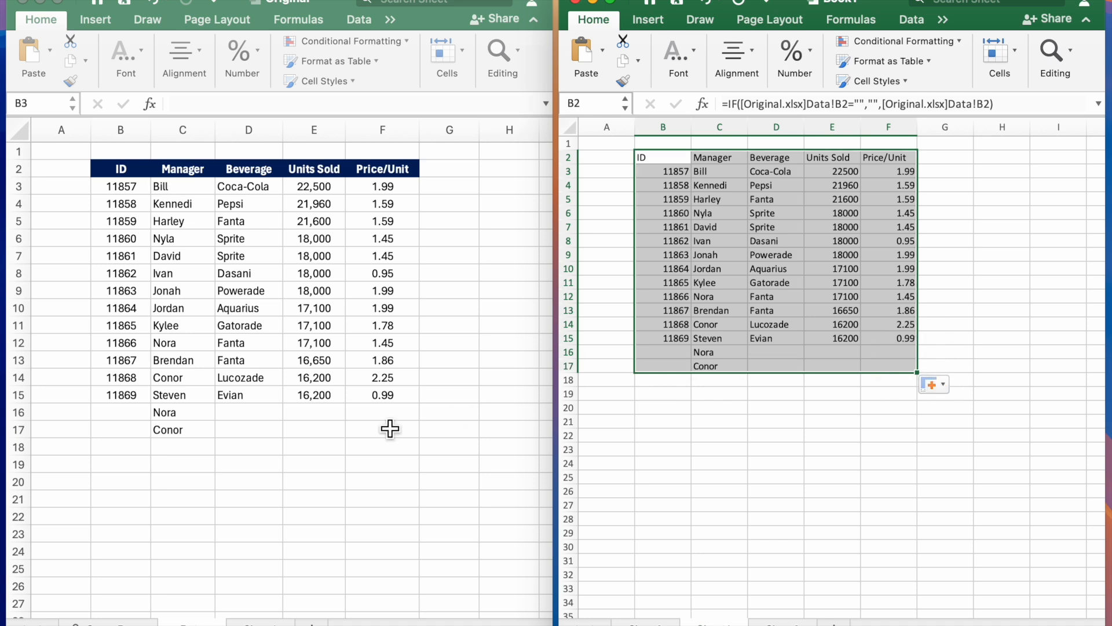
Enter TUN in cell D16 of the Original workbook's Data sheet and select the linked cell D17 in Book1
click(250, 420)
click(251, 420)
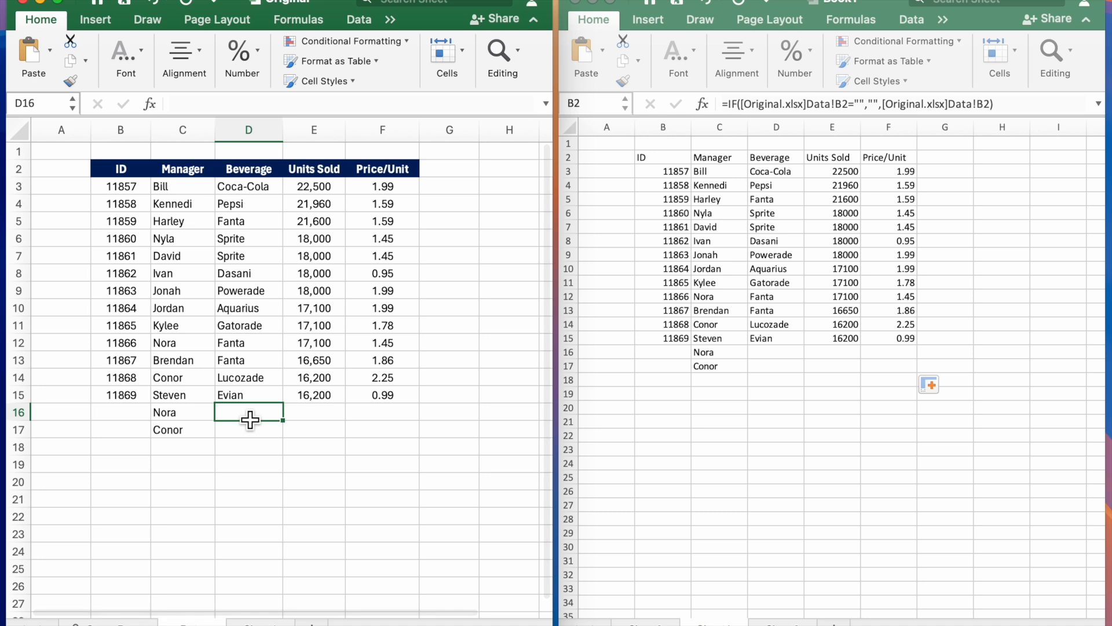
text(TU)
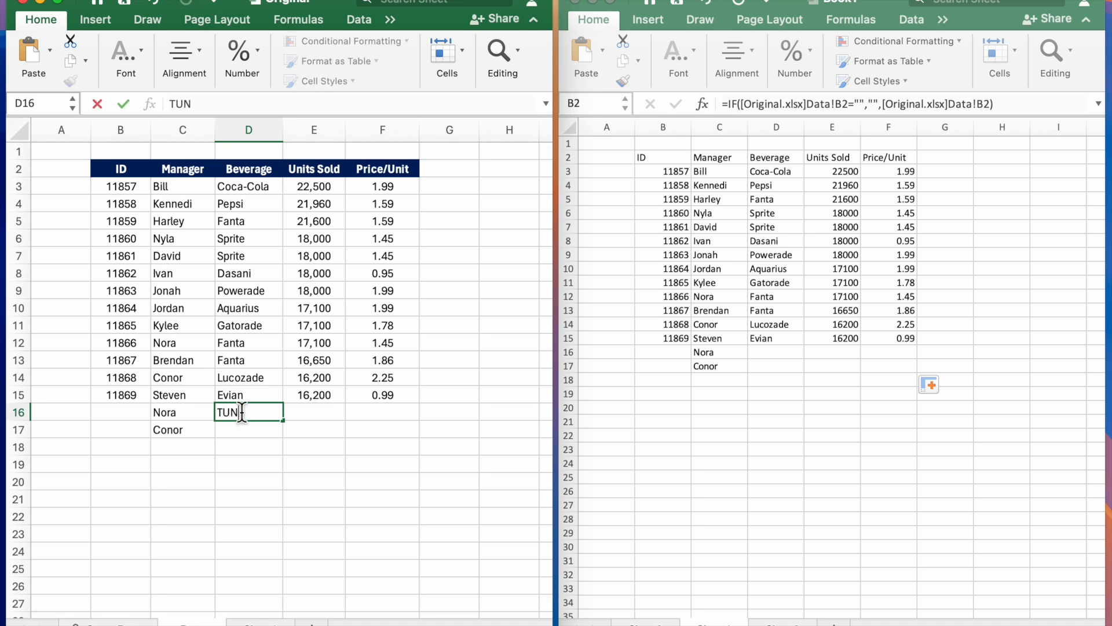
text(N)
key(Return)
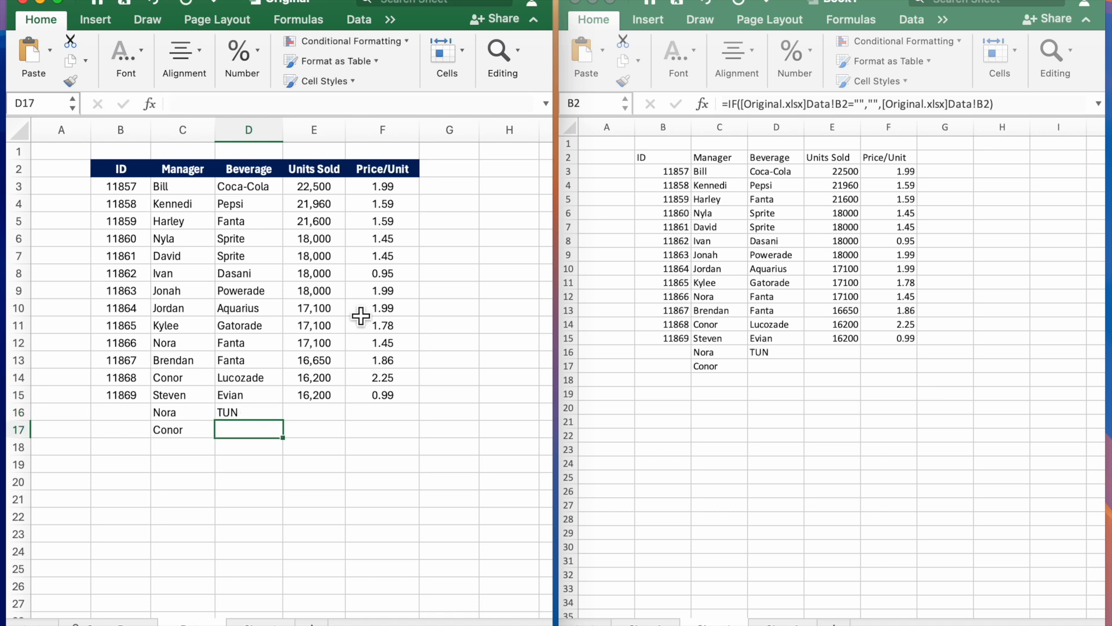
click(786, 369)
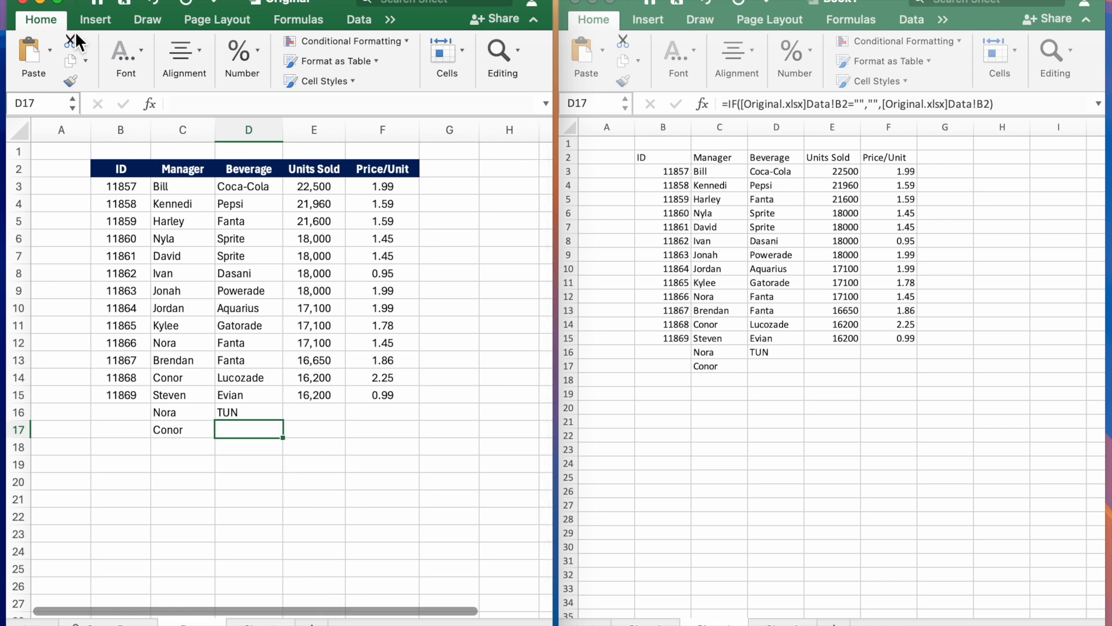
Enlarge the Original workbook's window and clear the linked formulas in B2:F17 on the linked sheet
click(59, 2)
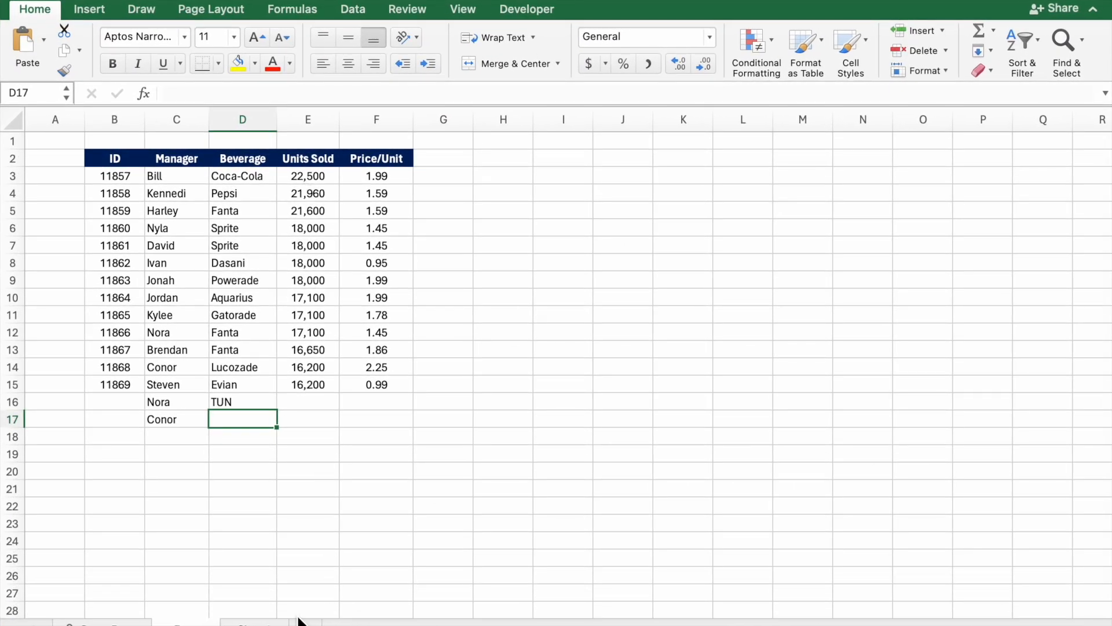
click(254, 624)
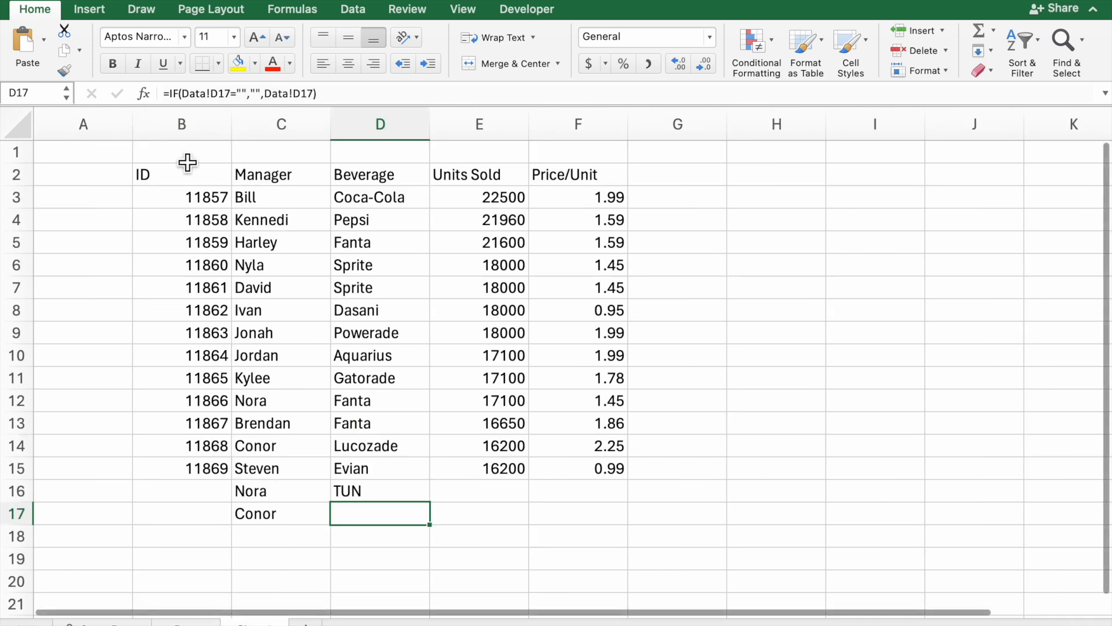
drag(178, 178, 596, 516)
key(Delete)
Convert the range B2:F17 on the Data sheet into a table with headers
click(186, 624)
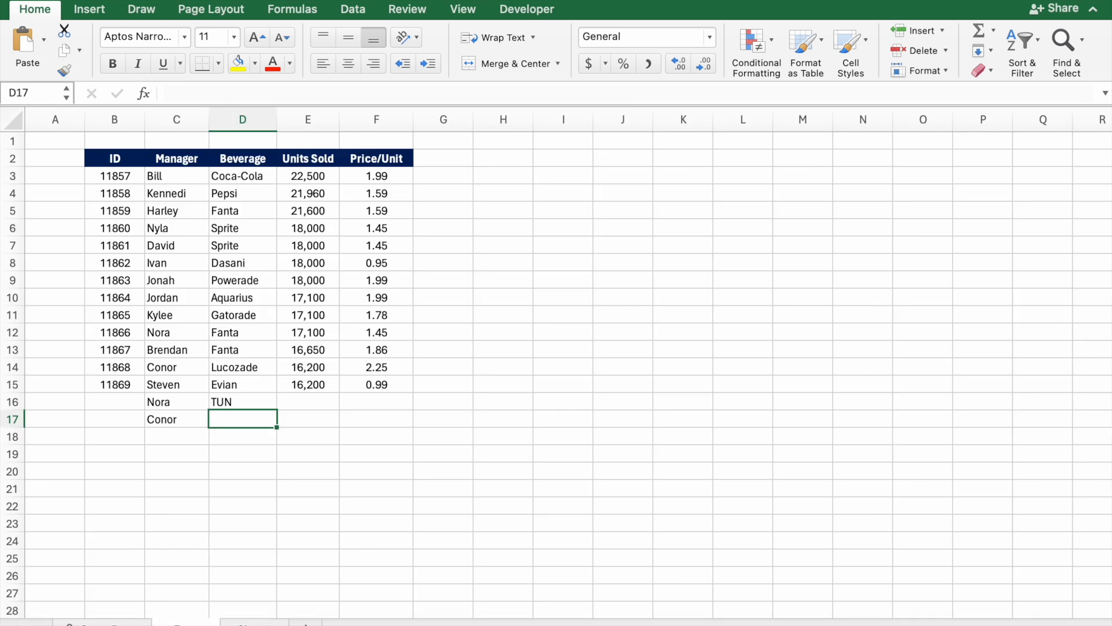
drag(114, 162, 393, 428)
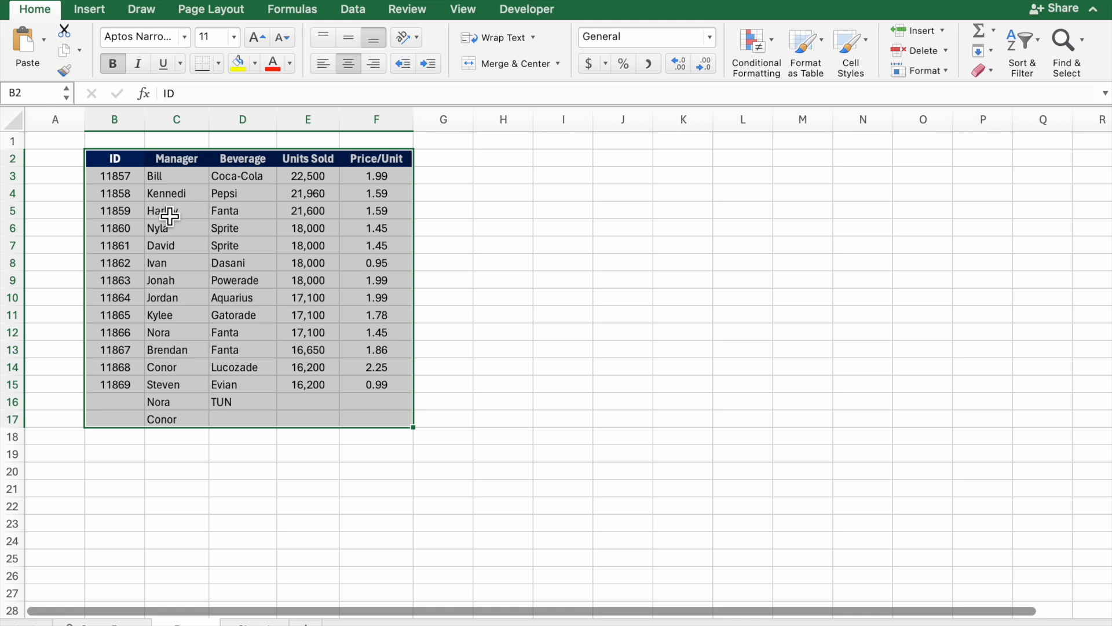
key(ctrl+t)
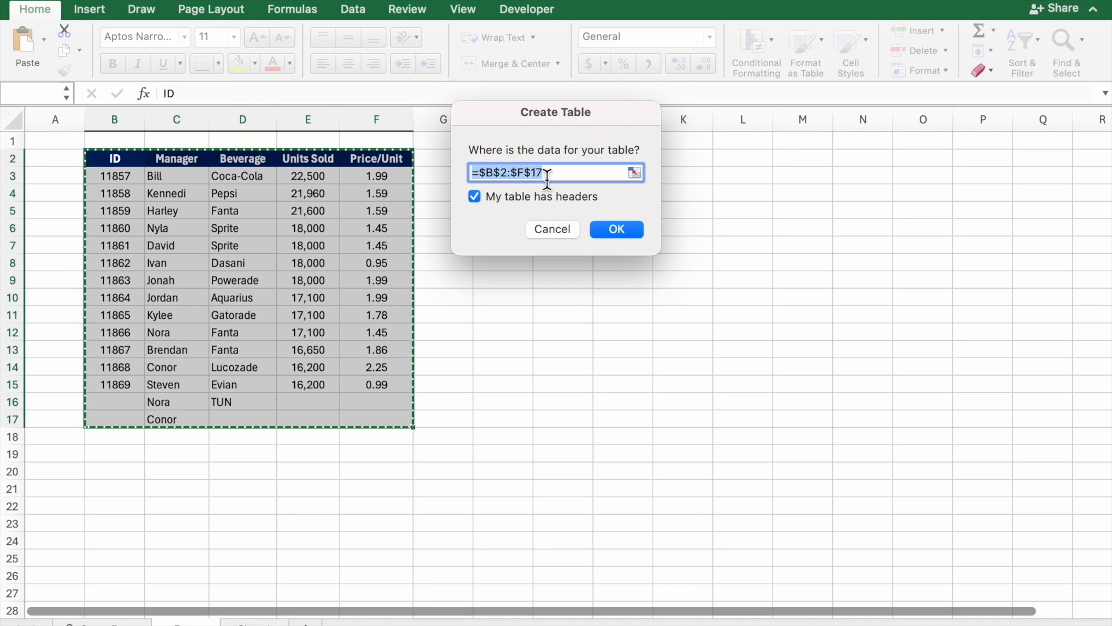
click(616, 229)
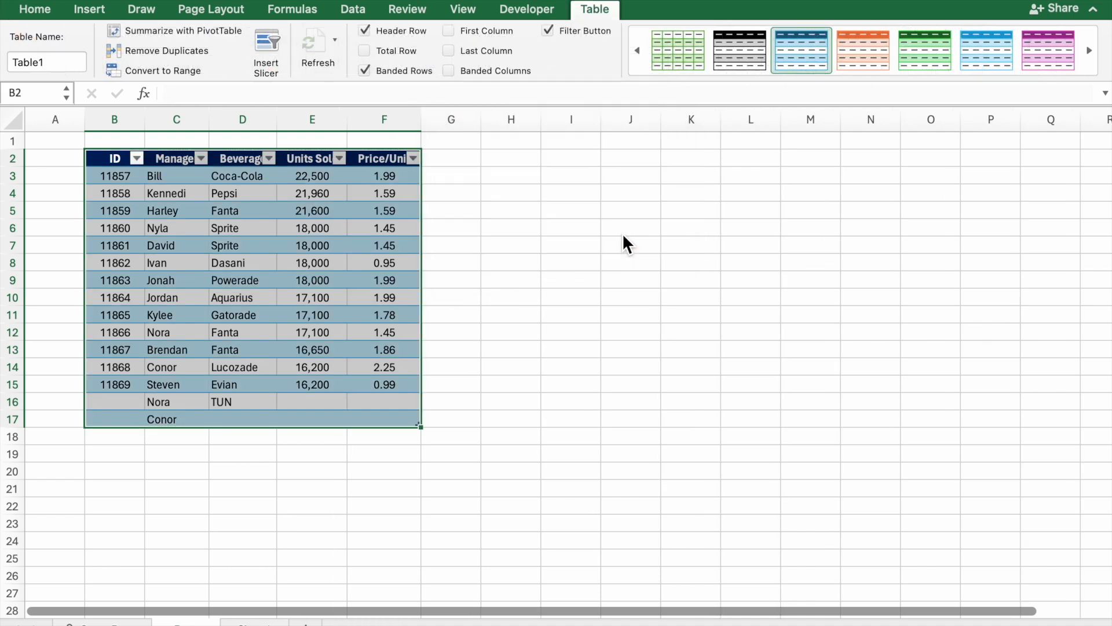
Enter the structured reference =Table1[#All] in cell B2 of the linked sheet to pull in the whole table
click(266, 622)
click(235, 219)
click(211, 177)
text(=tab)
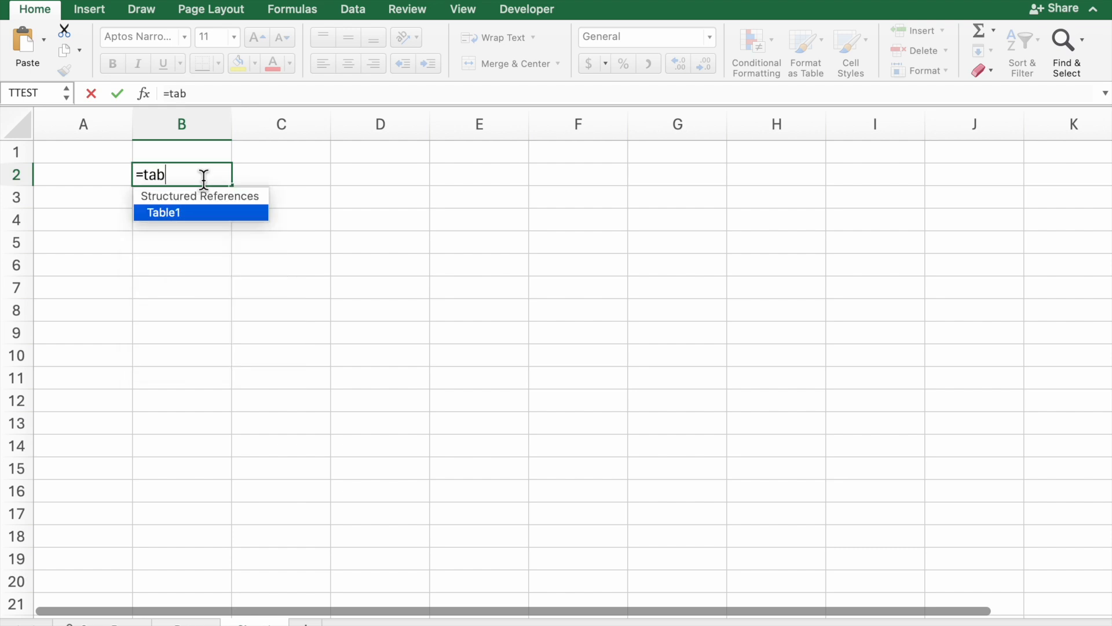
double_click(207, 214)
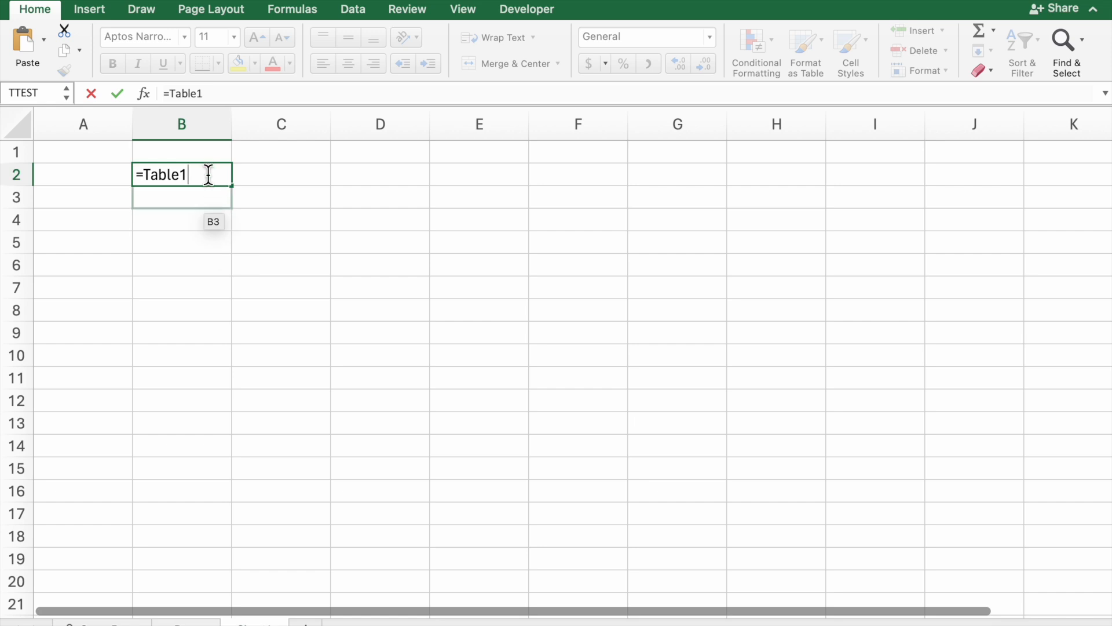
text({)
key(BackSpace)
text([)
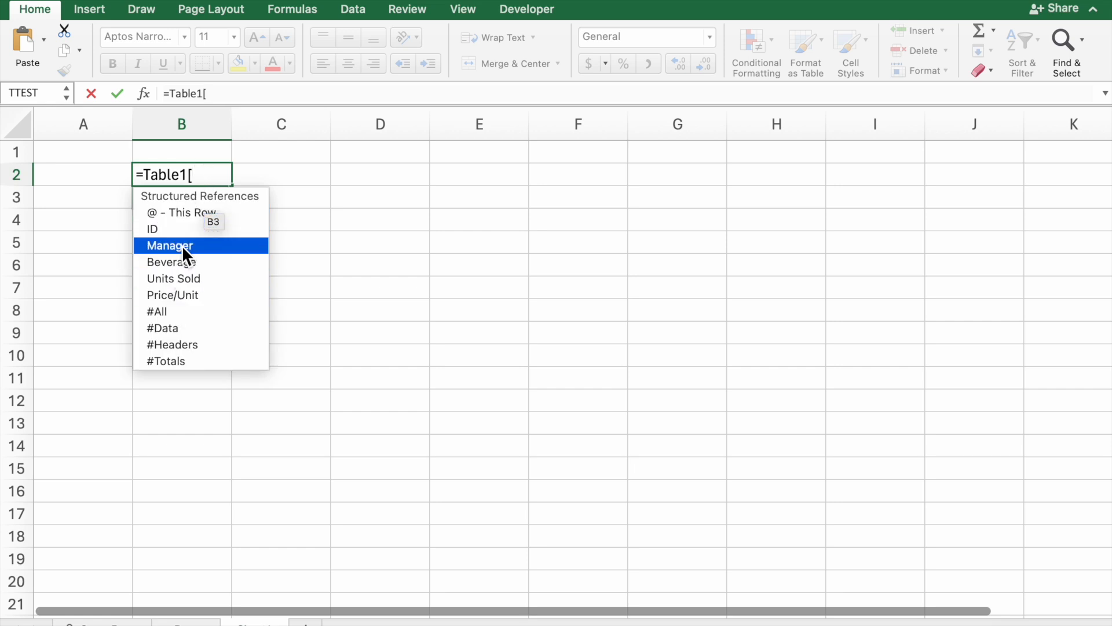
double_click(174, 313)
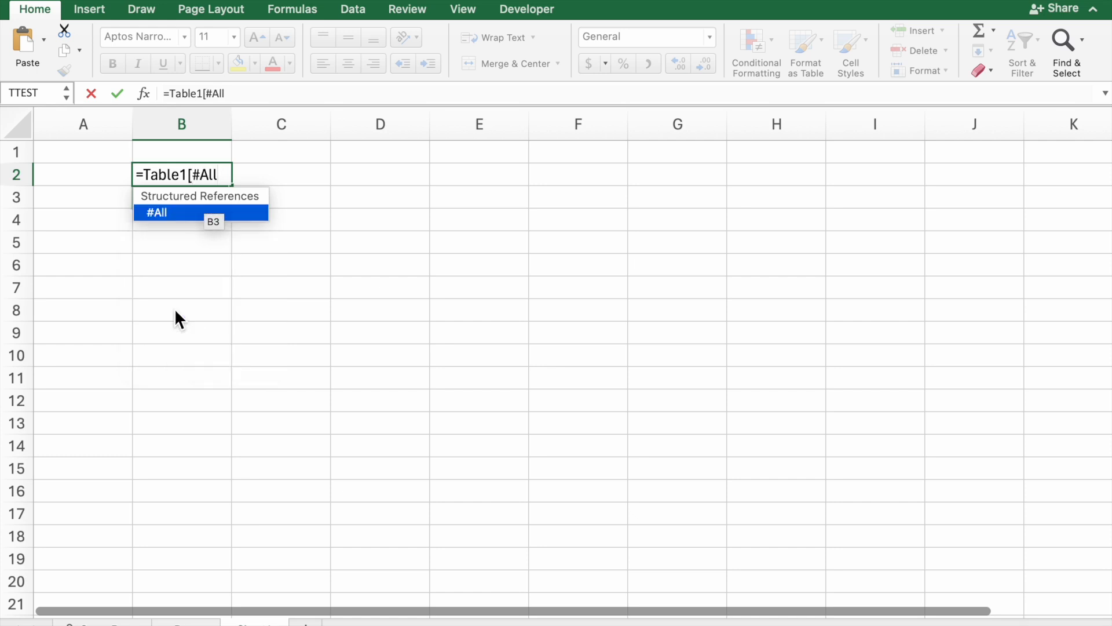
text(})
key(BackSpace)
text(})
key(BackSpace)
text(])
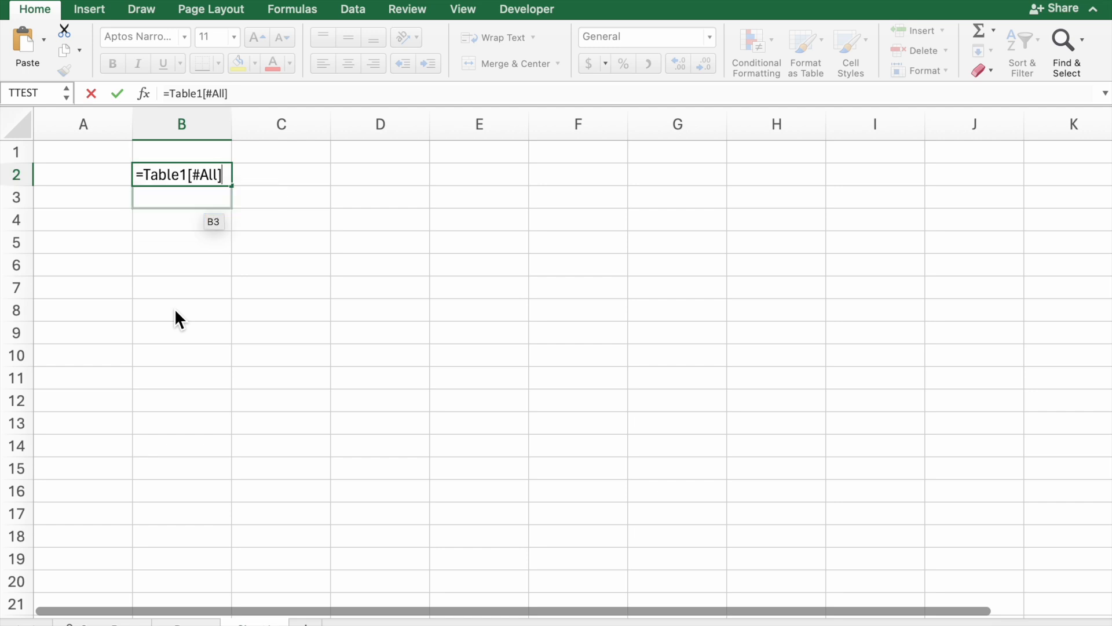
key(Return)
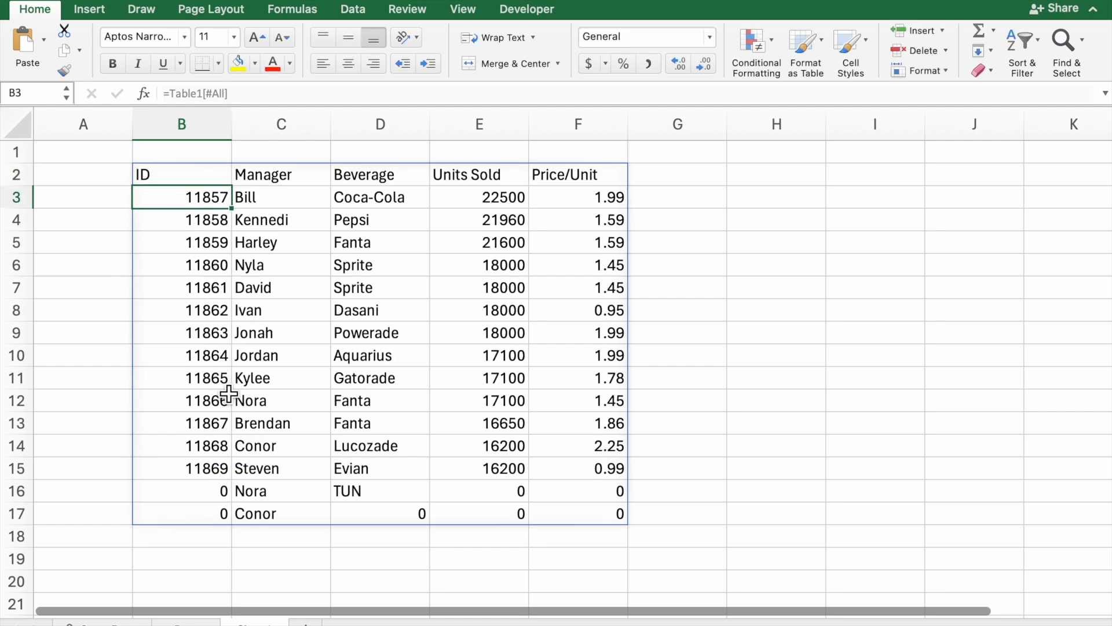
Enter a manager's first name in cell C18 directly below the Data sheet's table and return to the linked sheet
scroll(273, 523, down, 1)
scroll(273, 523, up, 1)
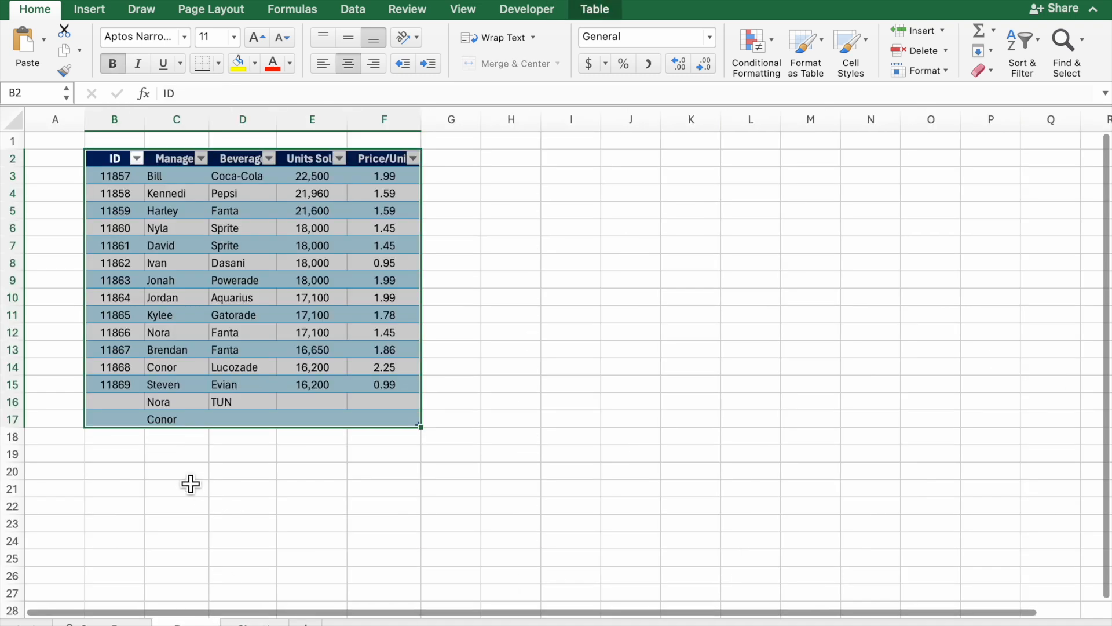
click(190, 445)
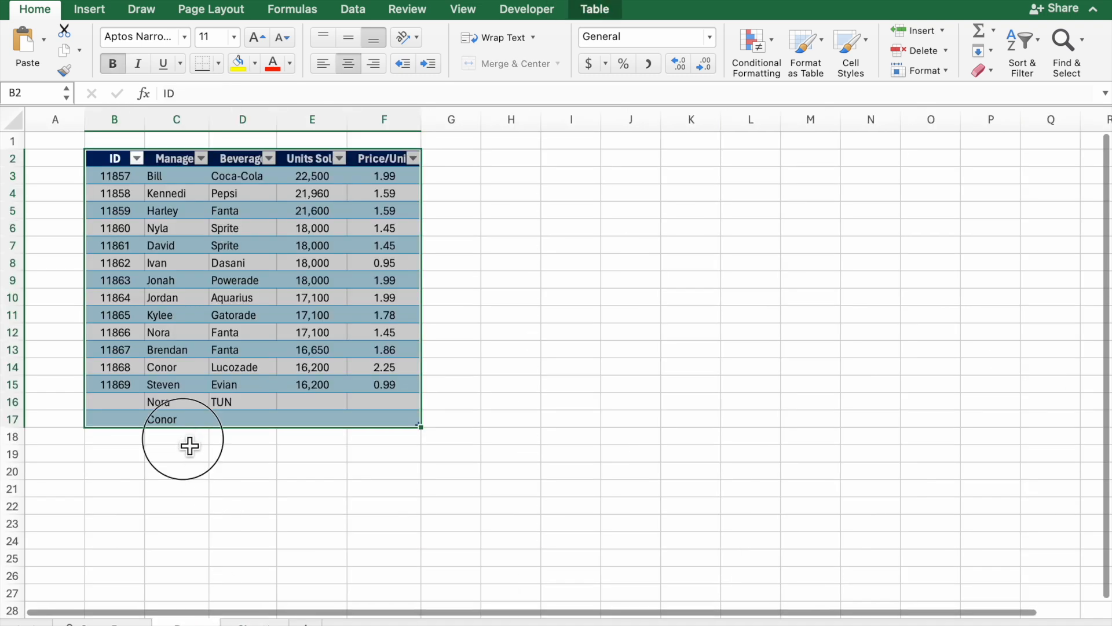
text(Kylee)
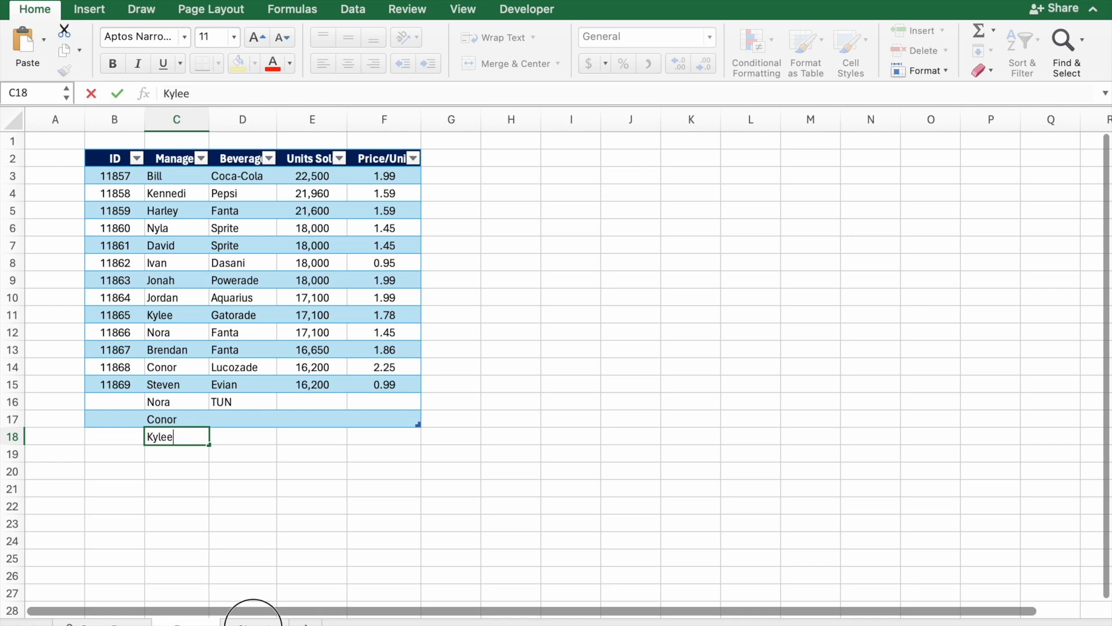
click(253, 618)
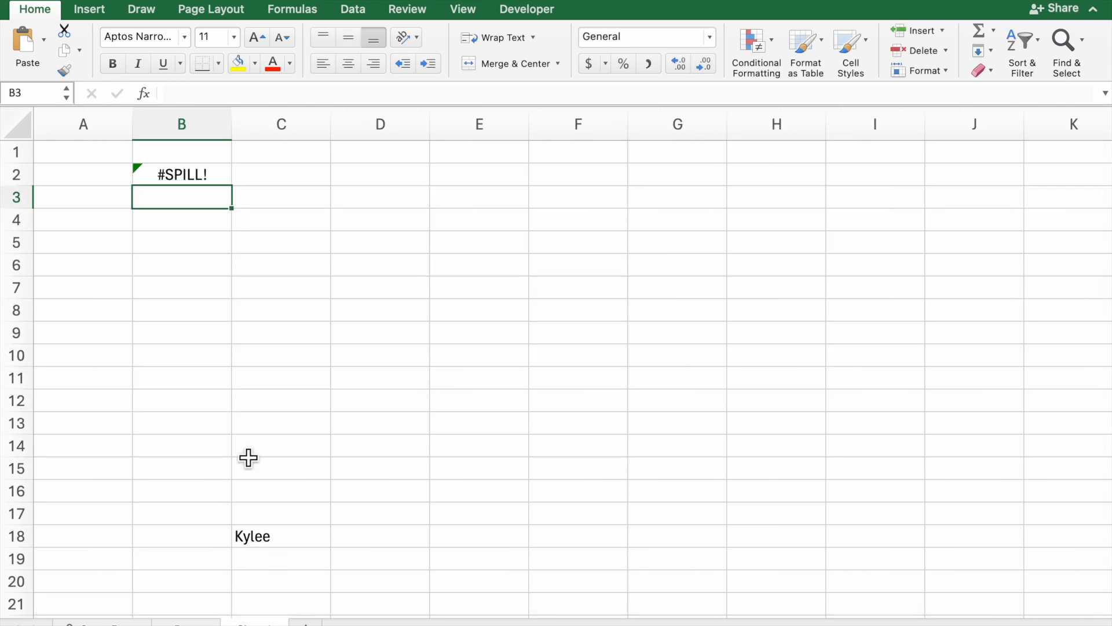
Compare row 18 on the Data sheet with the linked sheet, and inspect the formula in the linked sheet's cell C18
key(ctrl+Page_Up)
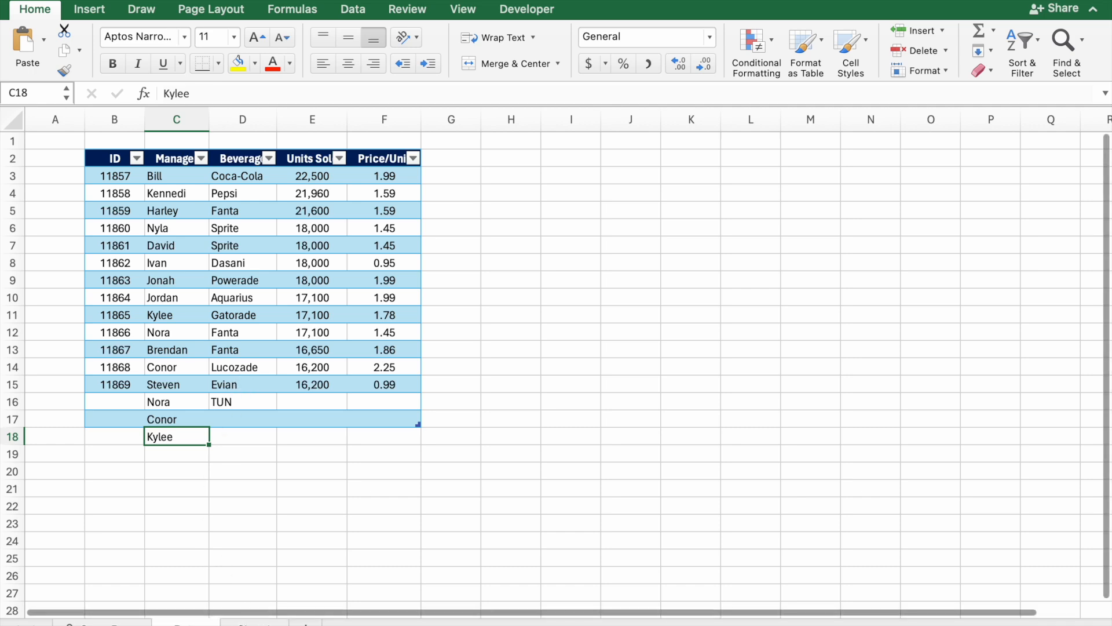
key(ctrl+Page_Down)
click(285, 542)
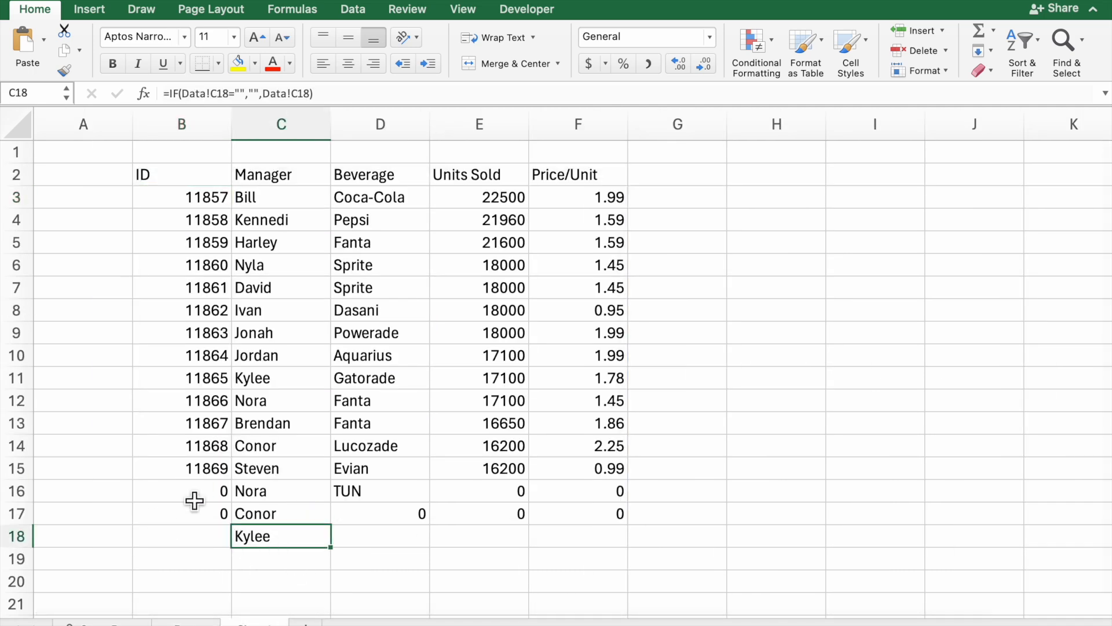
key(ctrl+Page_Down)
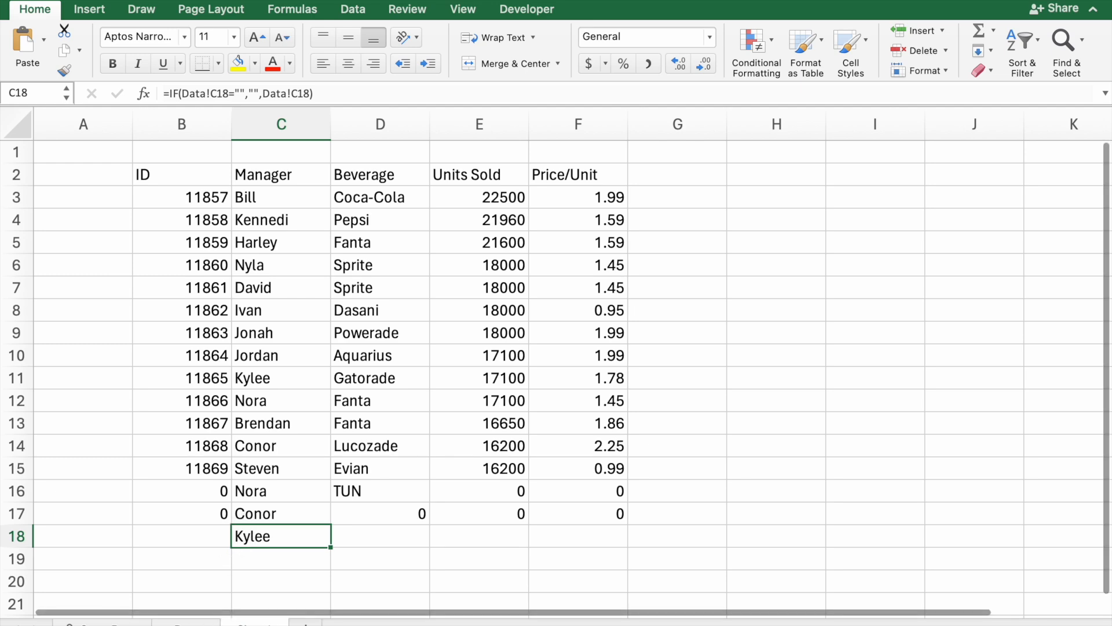
key(ctrl+Page_Up)
key(ctrl+Page_Down)
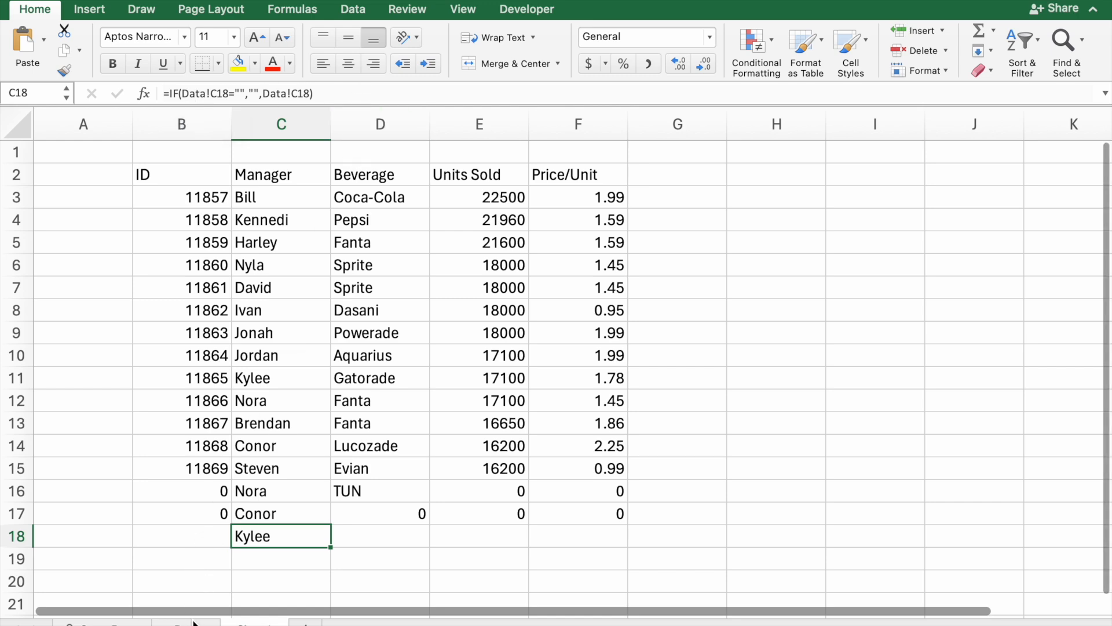
key(ctrl+Page_Up)
key(ctrl+Page_Down)
key(ctrl+Page_Up)
click(240, 624)
click(189, 624)
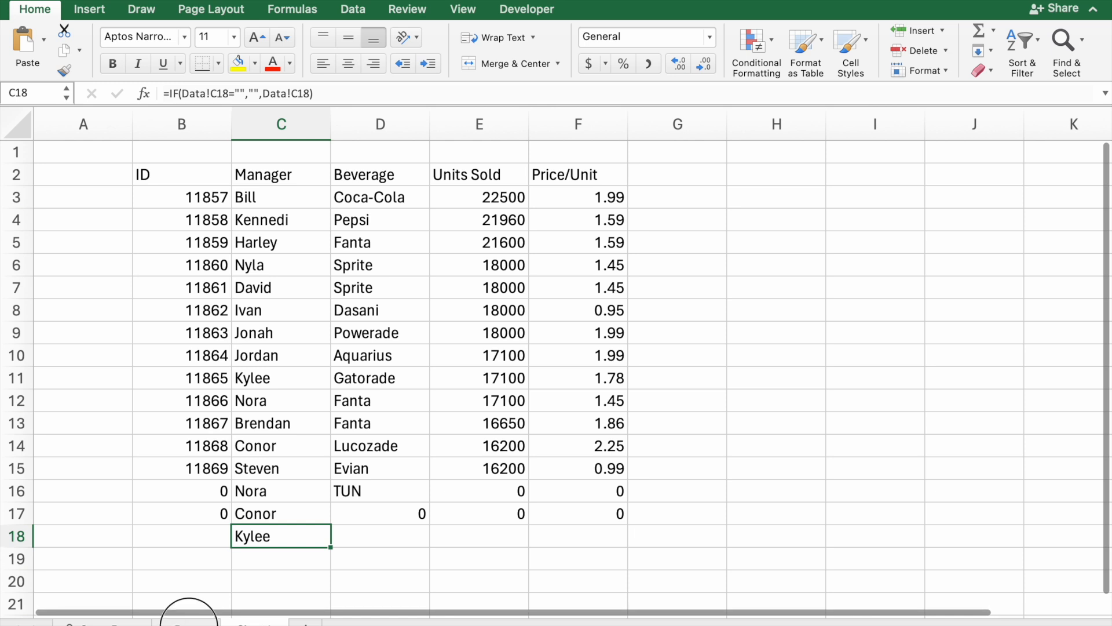